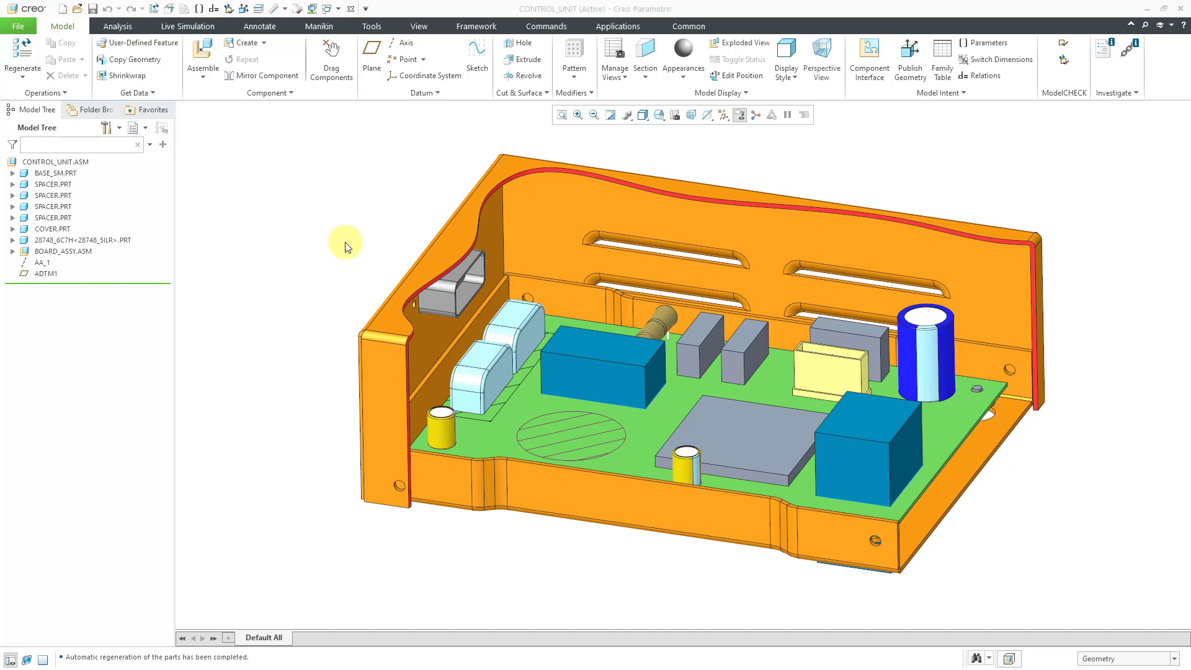
- Open the BOARD_ASSY.ASM subassembly from the Model Tree in its own window
left_click(80, 253)
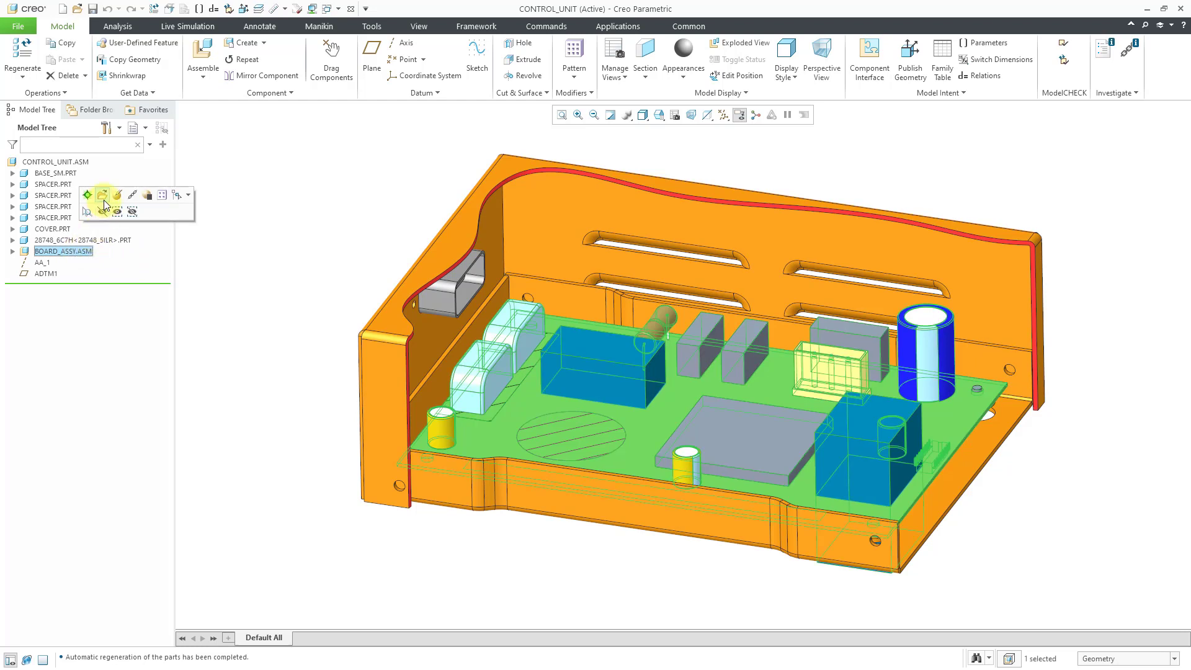
left_click(103, 200)
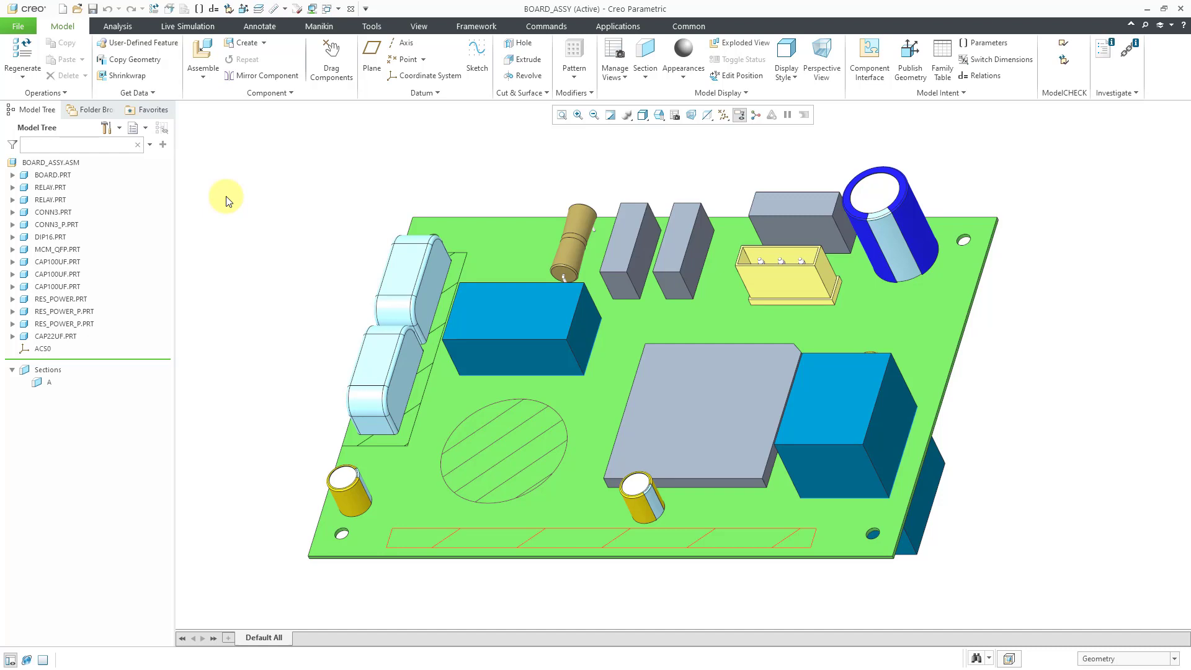
- Save a copy of board_assy as an ECAD IDF (*.emn) file
left_click(19, 26)
mouse_move(39, 114)
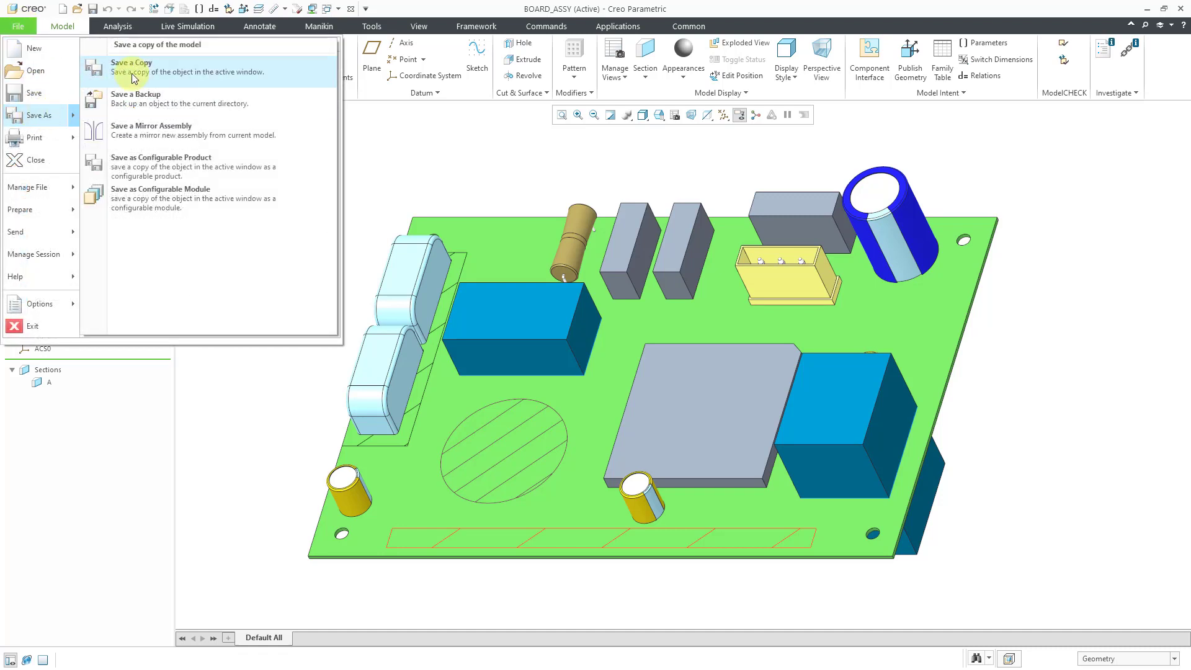
left_click(136, 70)
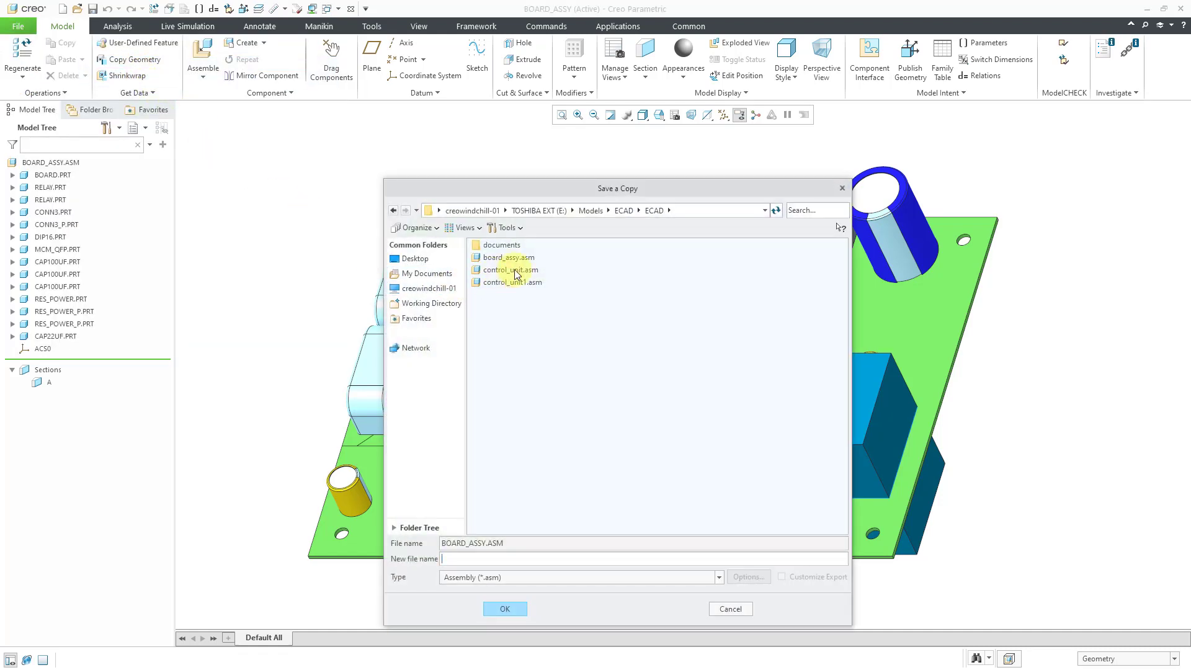
left_click(601, 579)
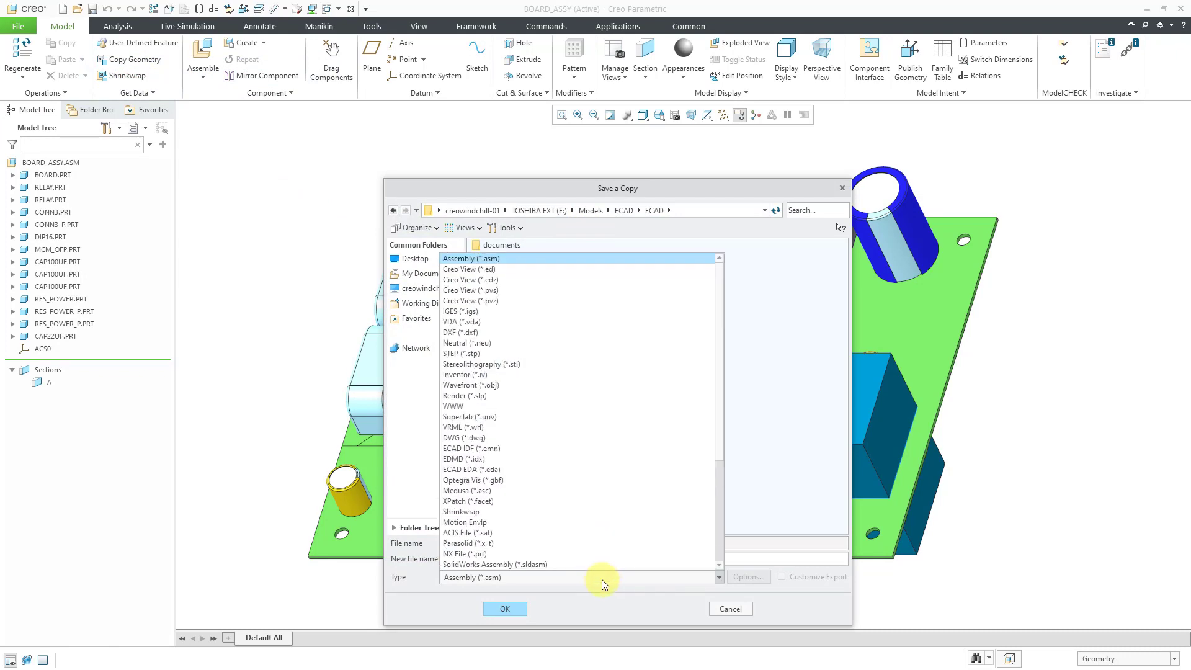
left_click(544, 448)
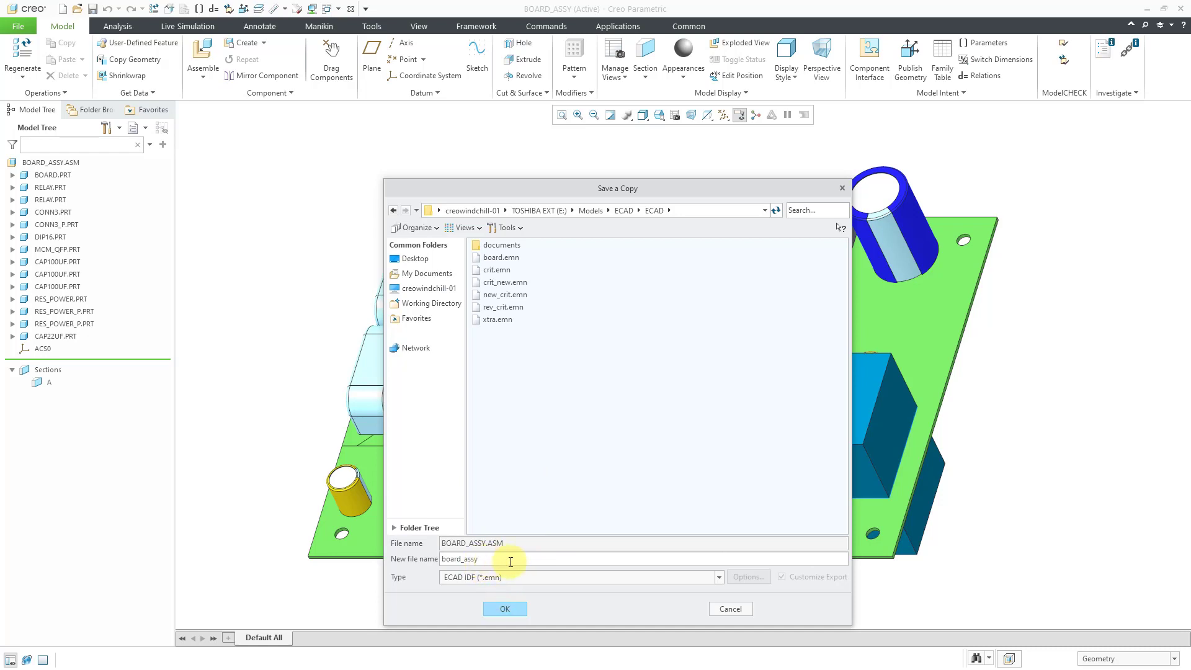
left_click(504, 609)
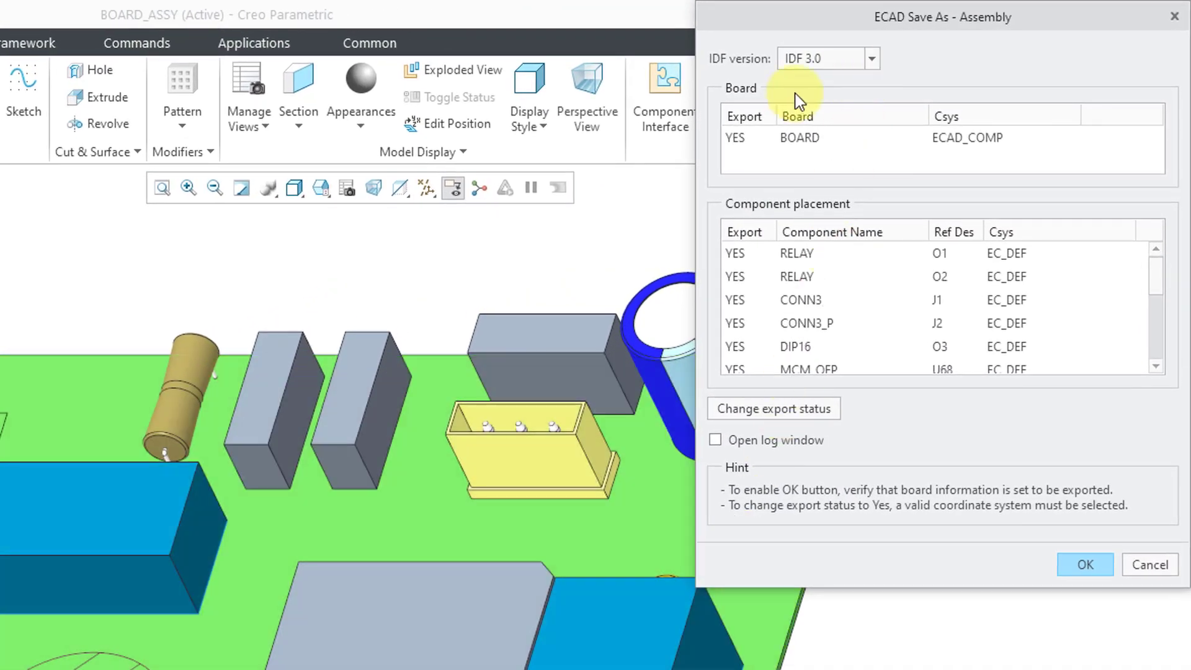
left_click(871, 59)
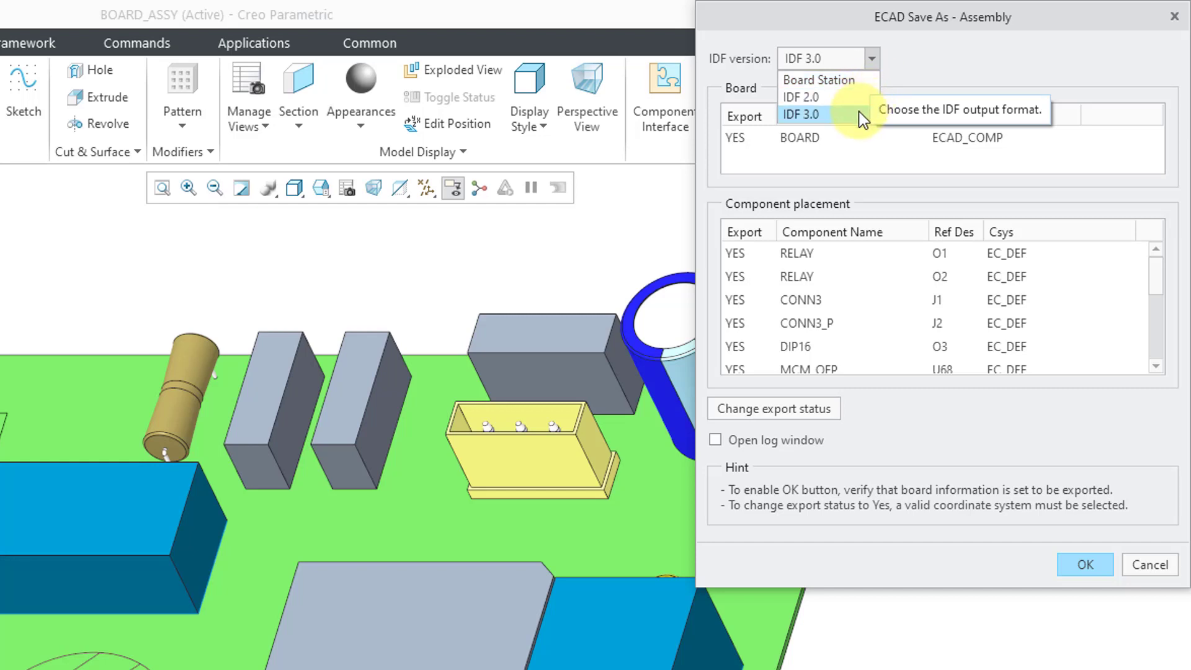
left_click(936, 69)
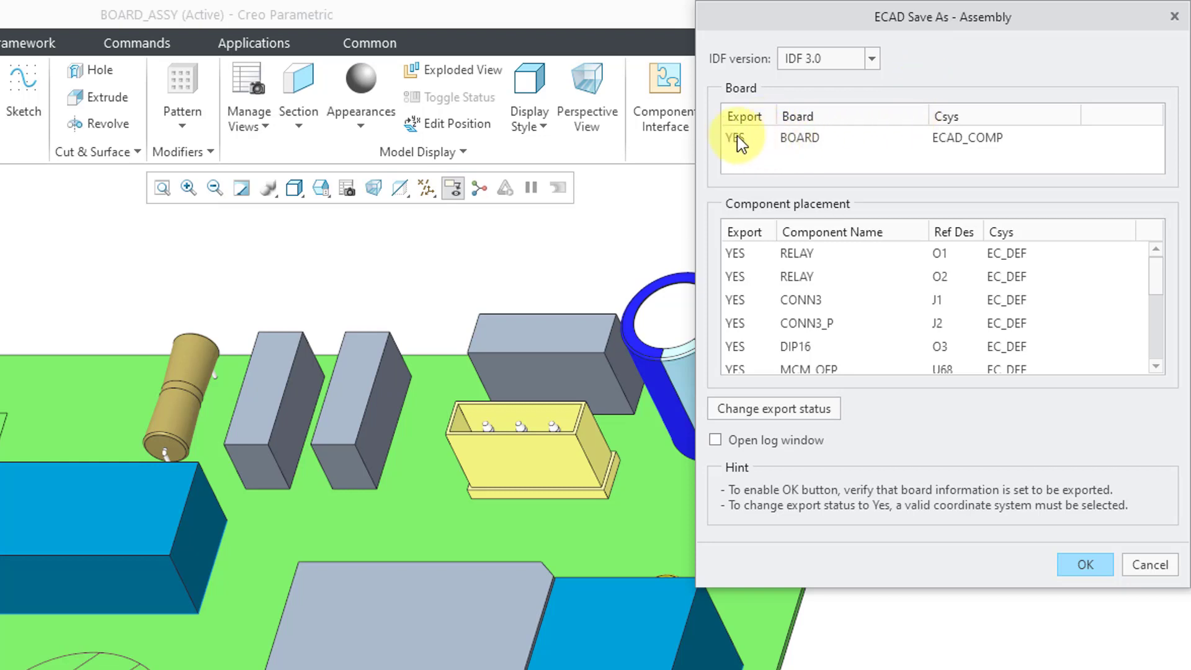
left_click(794, 137)
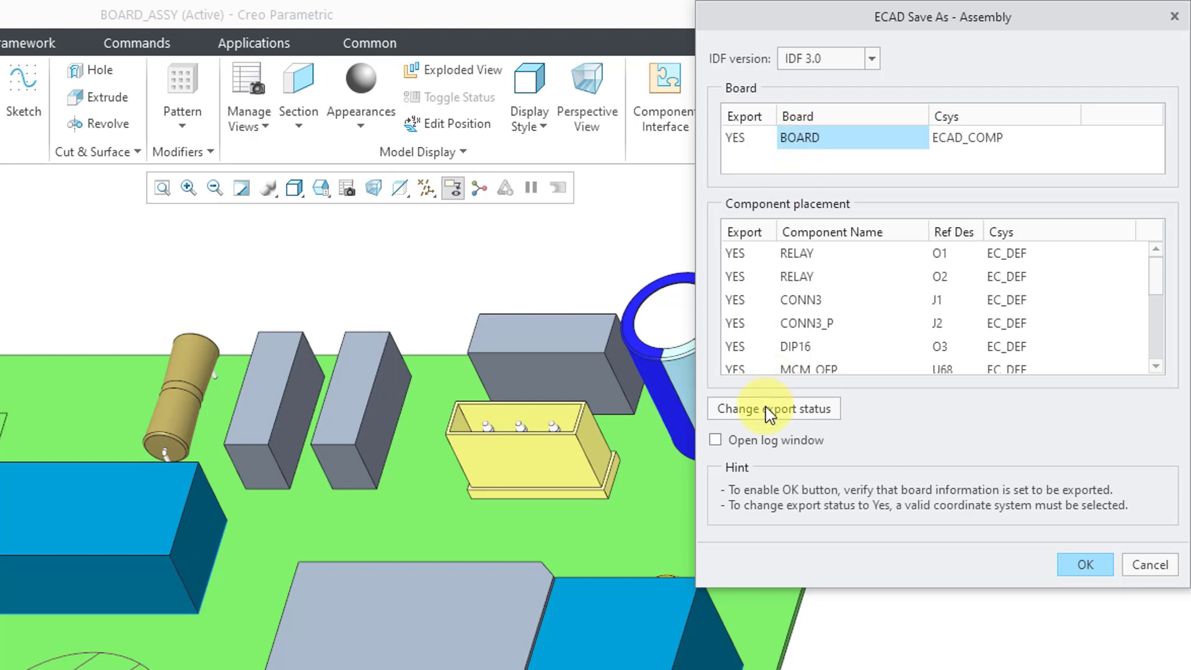
left_click(749, 139)
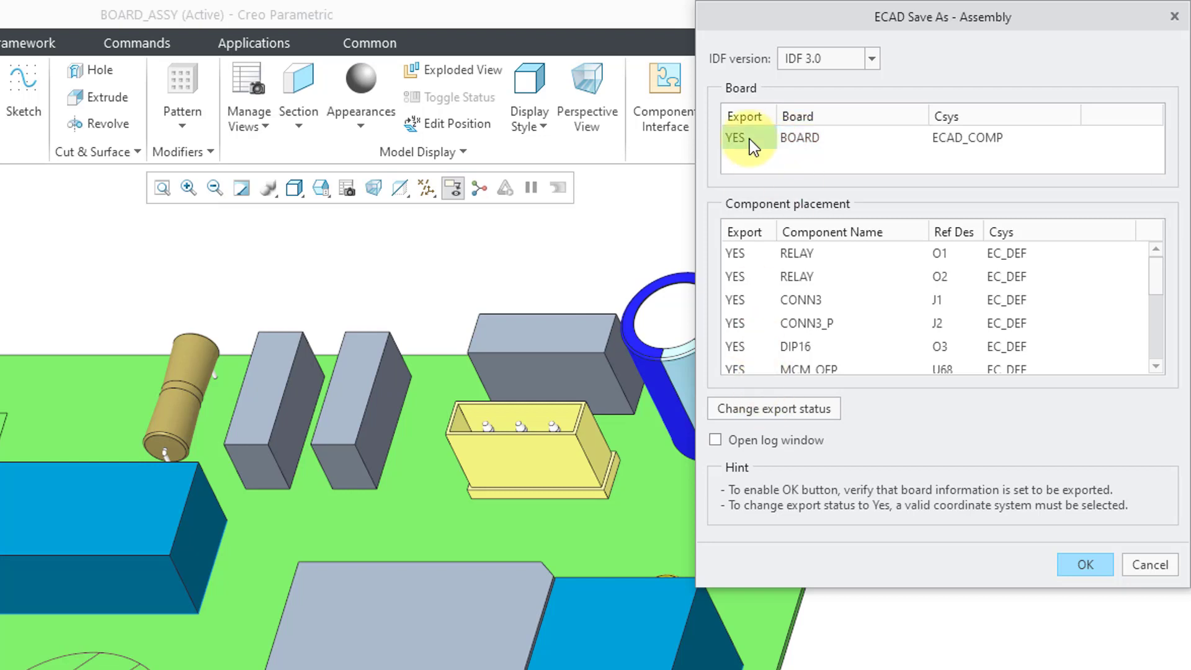
left_click(768, 410)
left_click(768, 409)
left_click(767, 410)
left_click(768, 410)
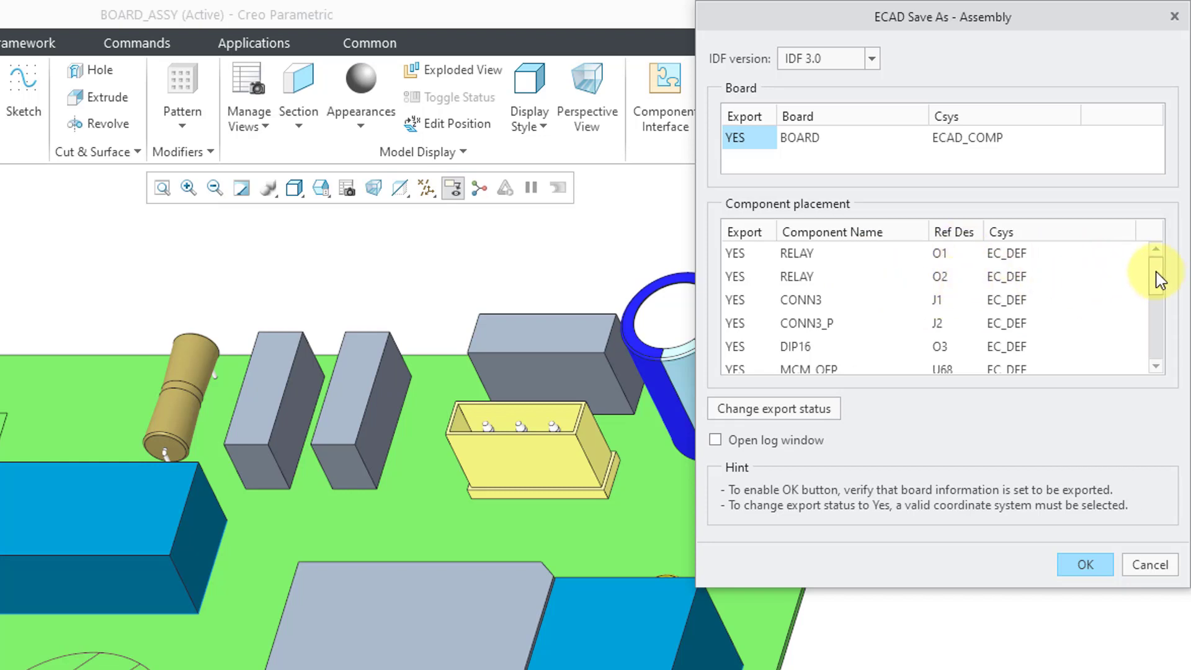
left_click_drag(1155, 279, 1142, 340)
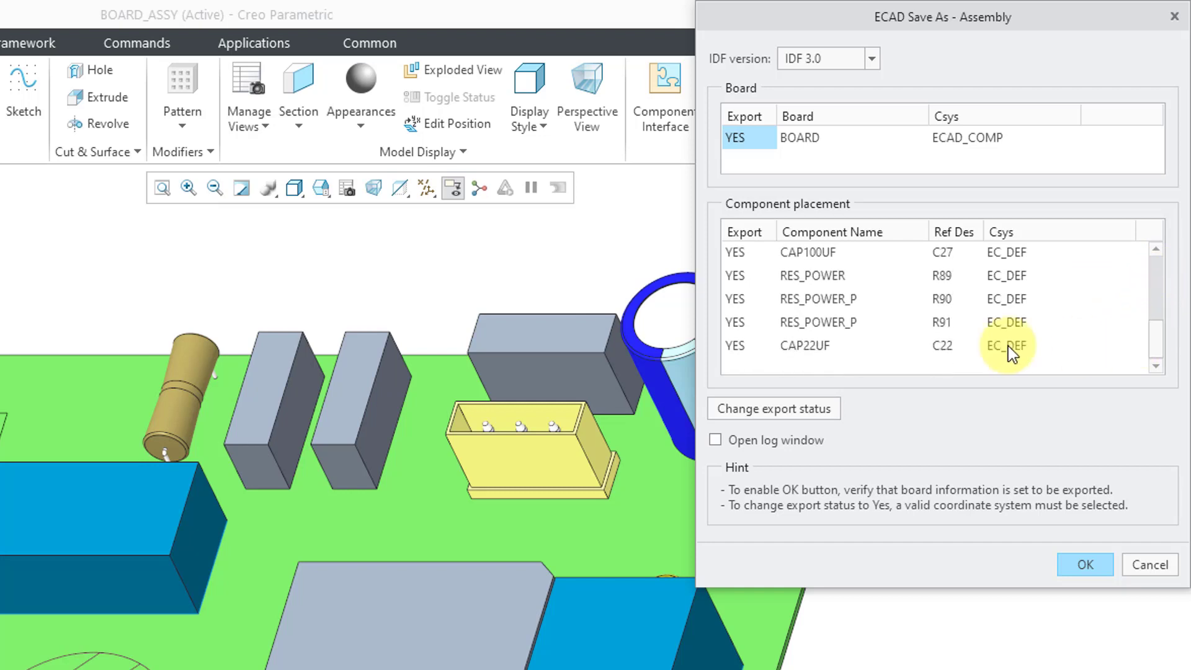
left_click(804, 328)
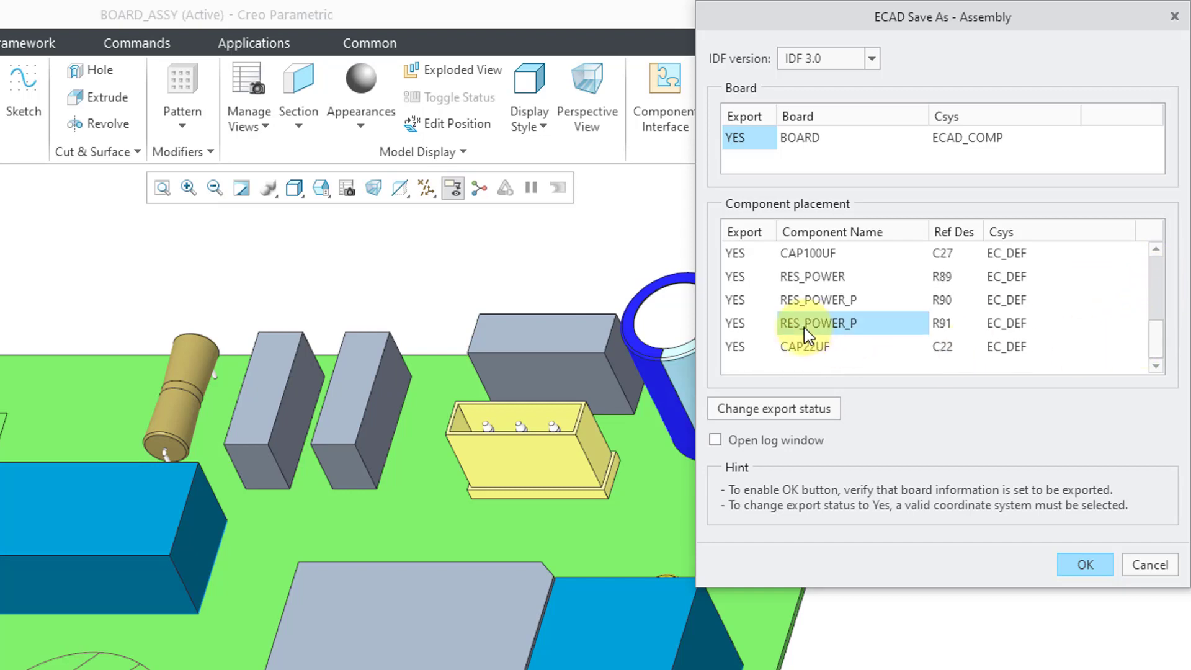
left_click(750, 328)
left_click(760, 406)
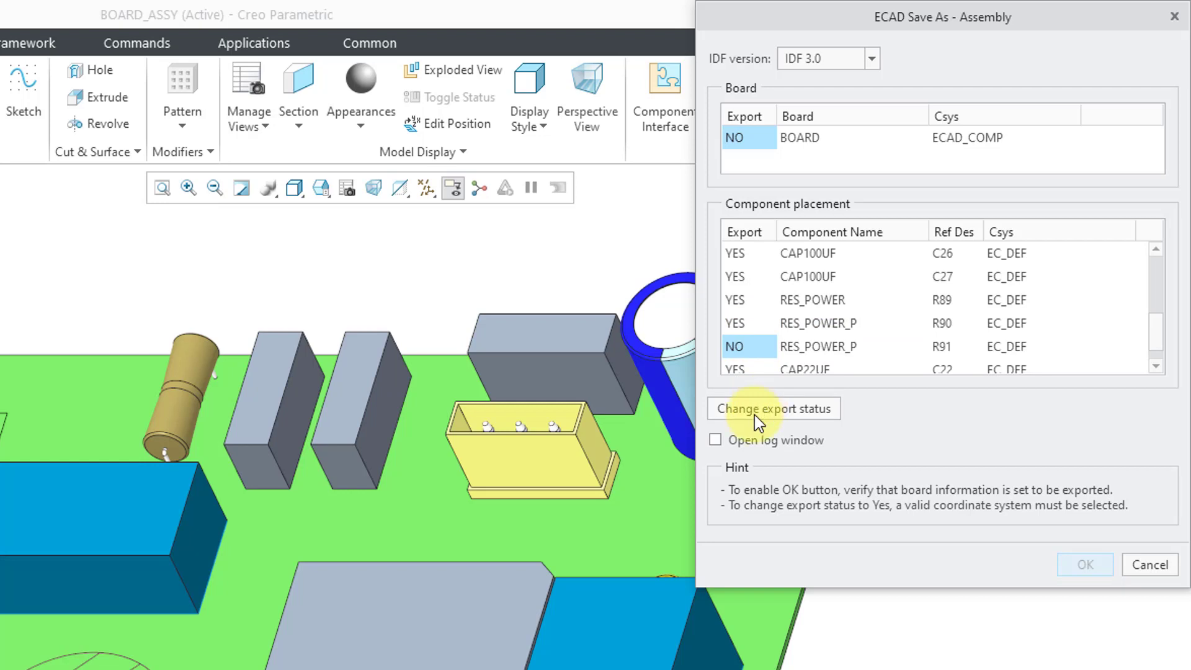
left_click(754, 414)
mouse_move(1156, 330)
left_mouse_down()
mouse_move(1160, 347)
mouse_move(1155, 266)
mouse_move(1146, 351)
left_mouse_up()
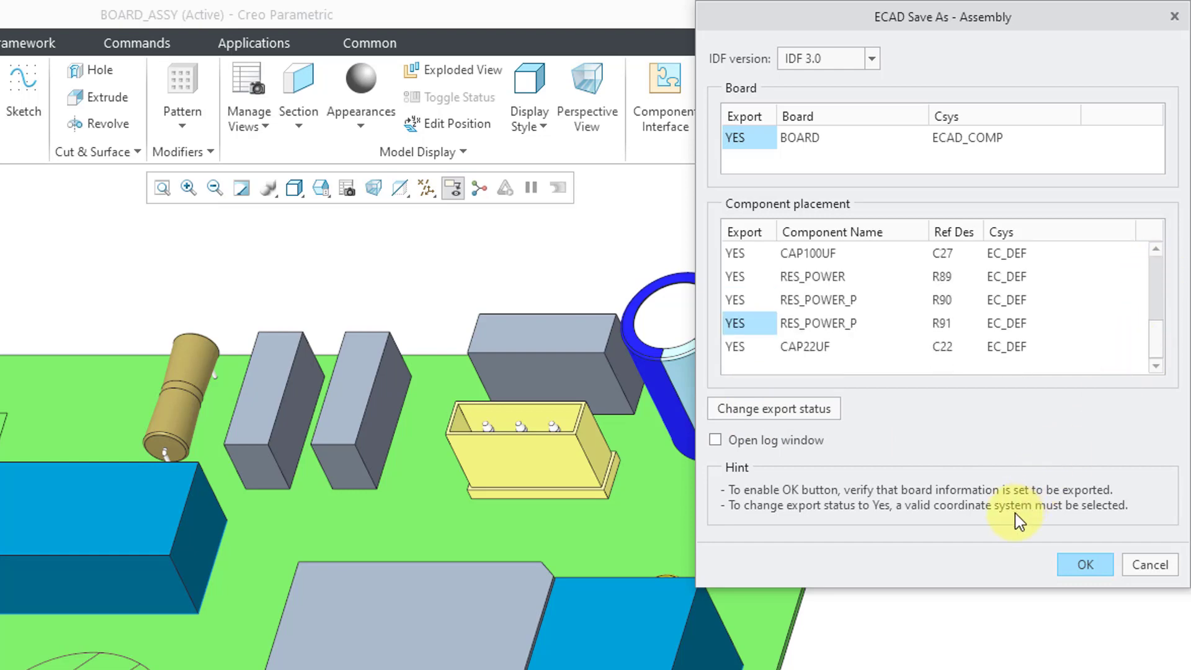
left_click(1077, 564)
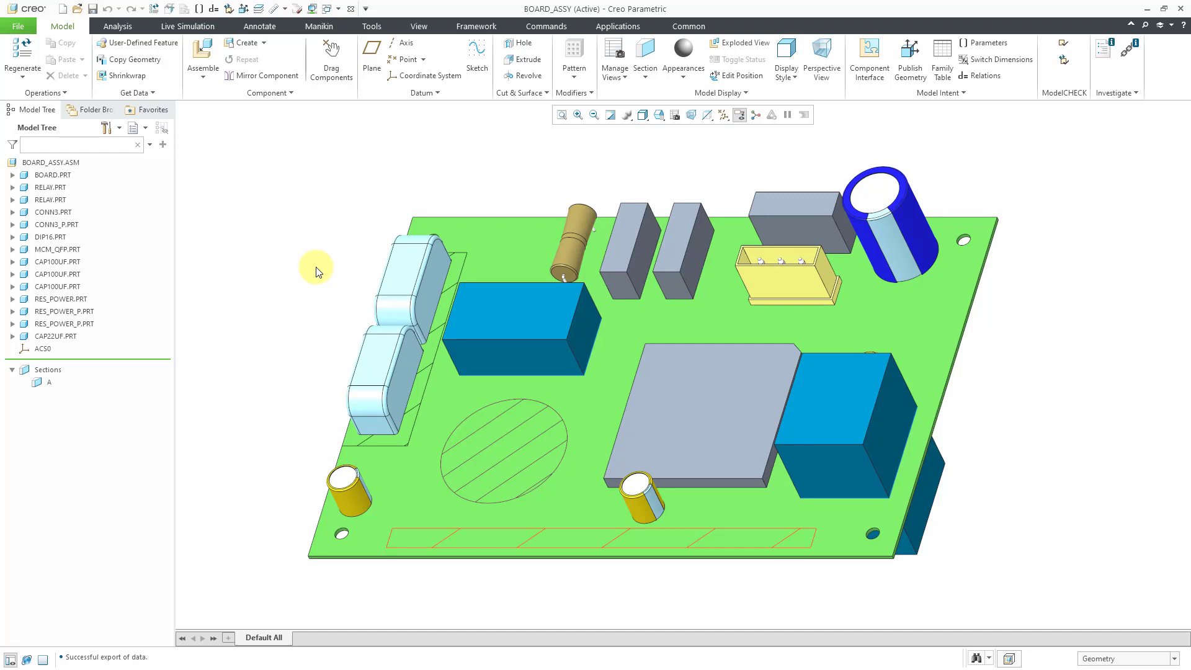
- Create a new layer named ECAD in the BOARD.PRT layer tree
left_click(258, 9)
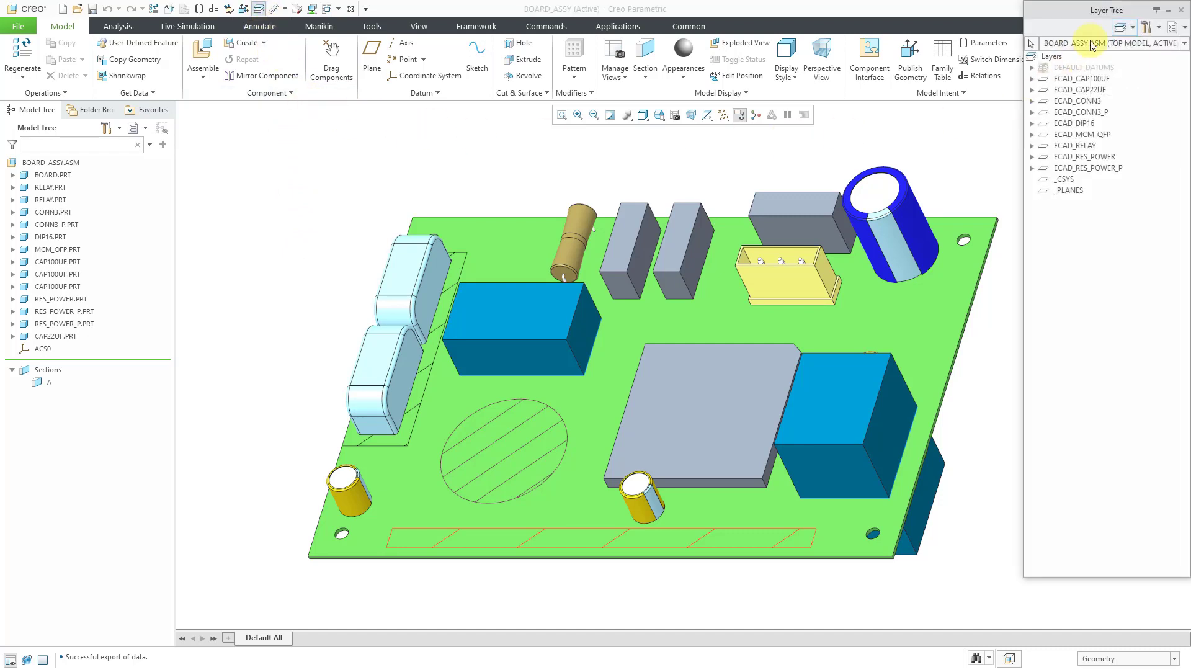
left_click(1184, 44)
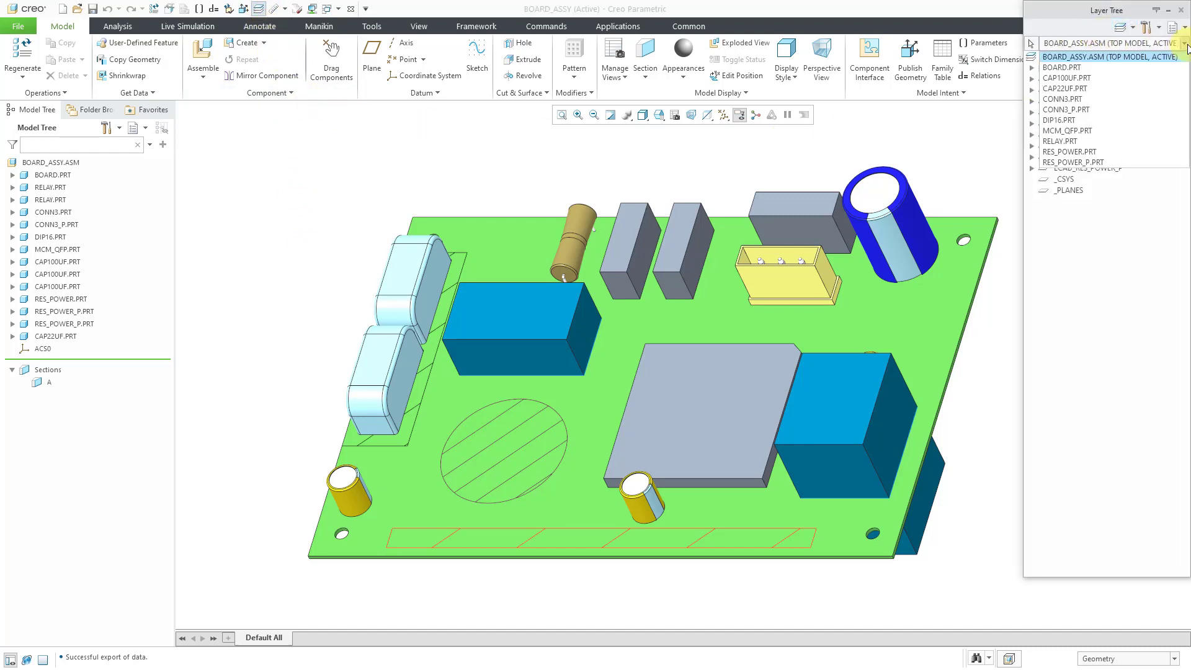
left_click(1075, 68)
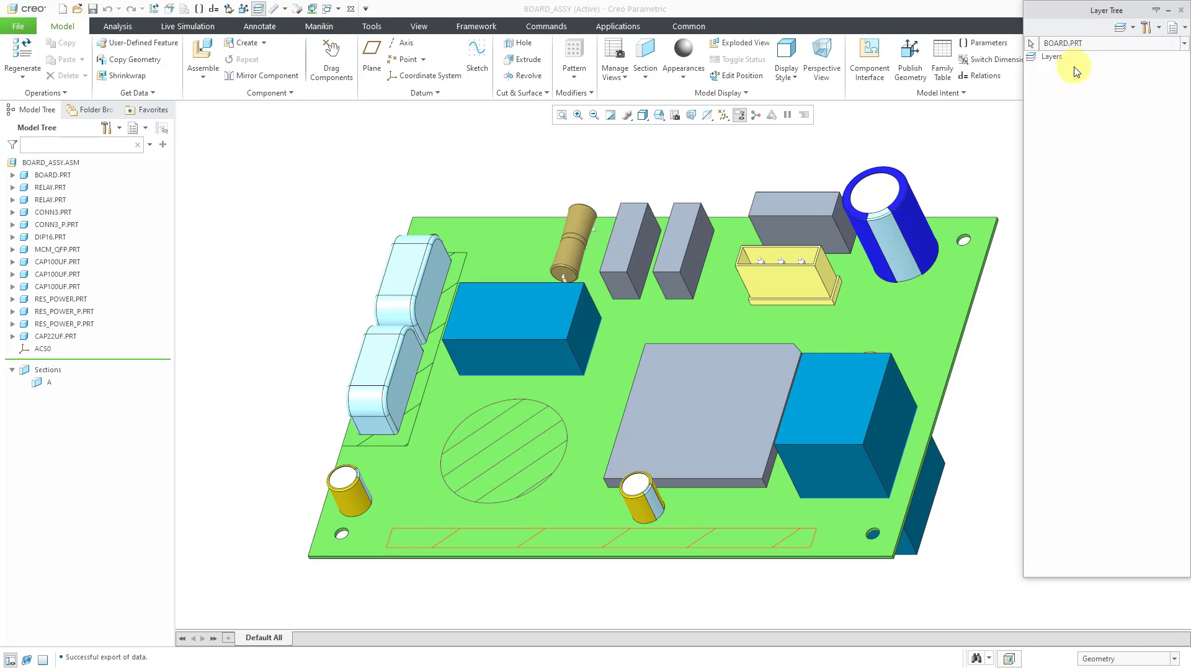
right_click(1049, 130)
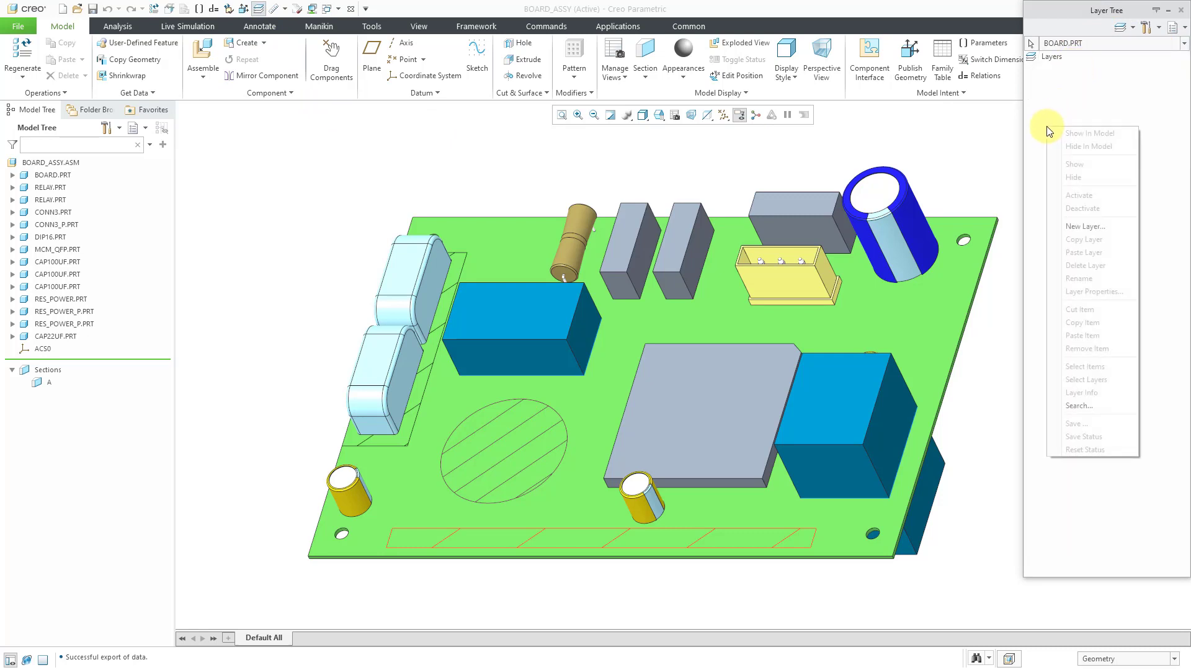
left_click(1085, 226)
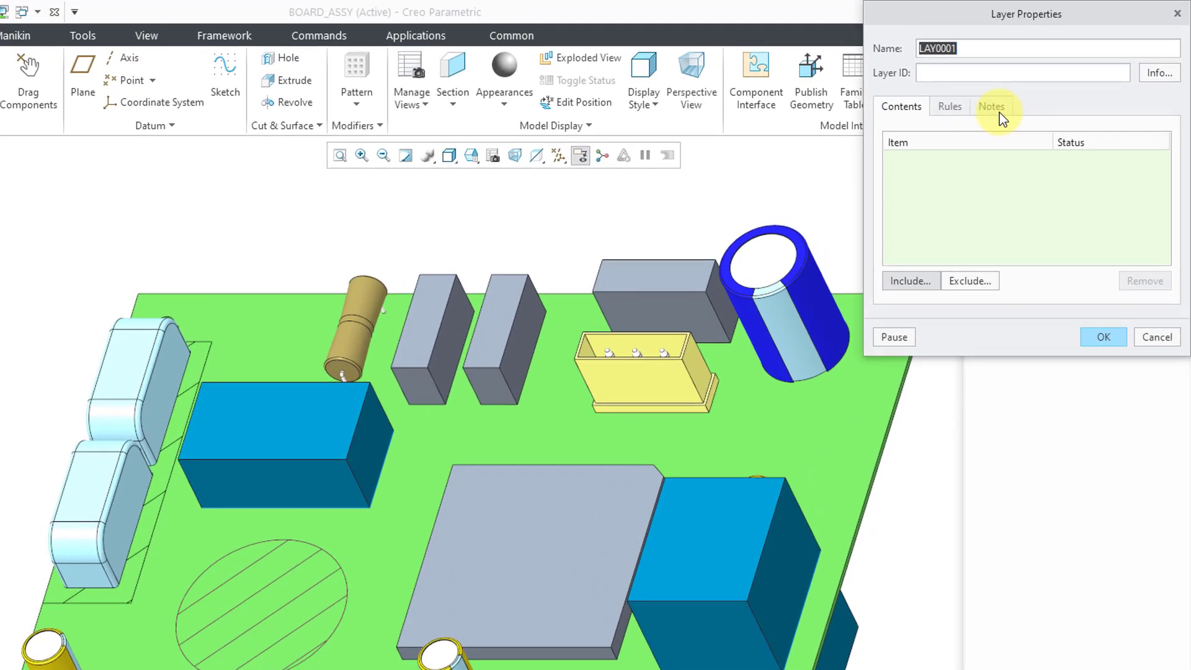
type("ECAD")
- Give the ECAD layer a rule Type == Cosmetic and confirm the layer properties
left_click(951, 111)
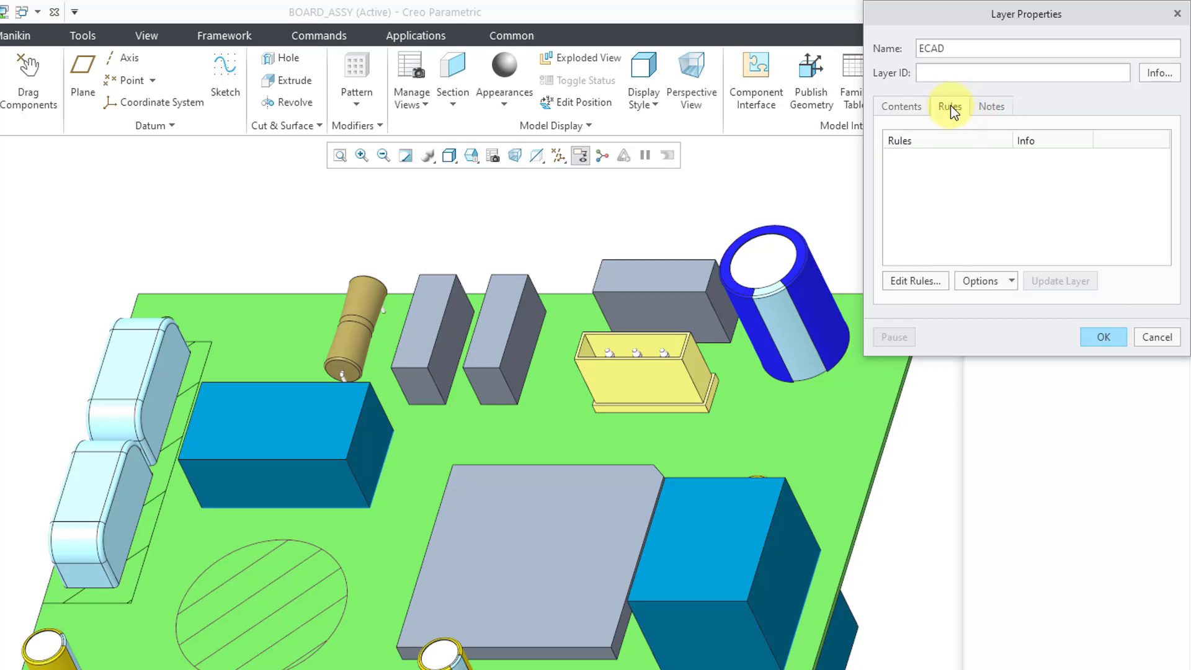
left_click(991, 283)
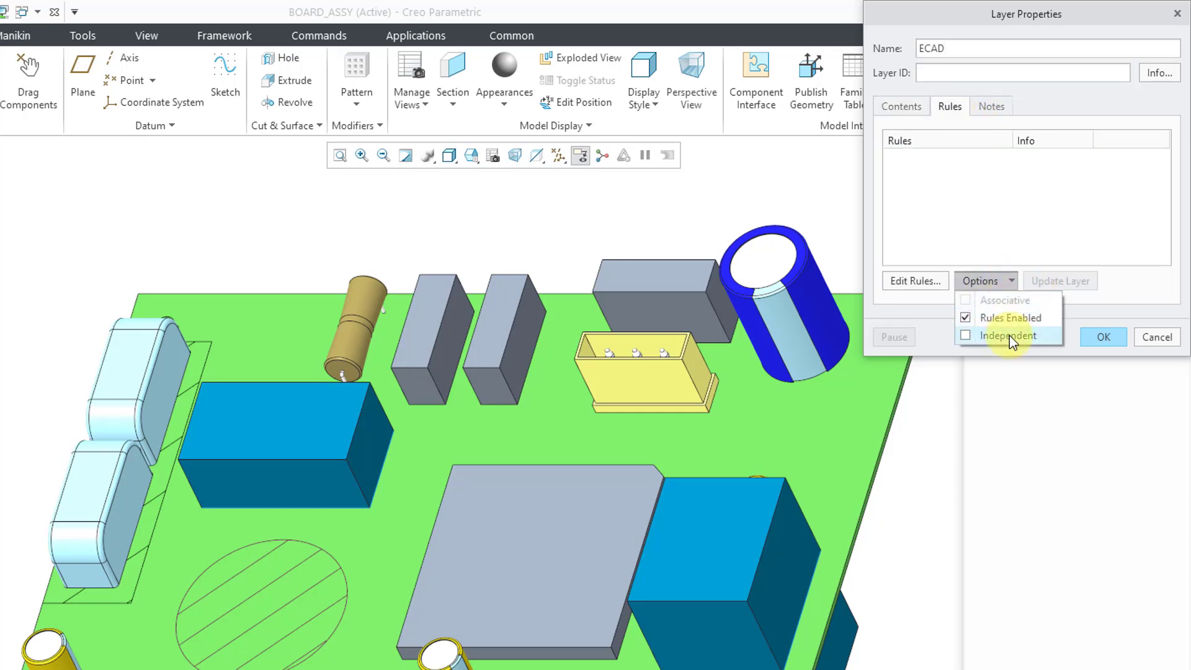
left_click(1010, 336)
left_click(986, 281)
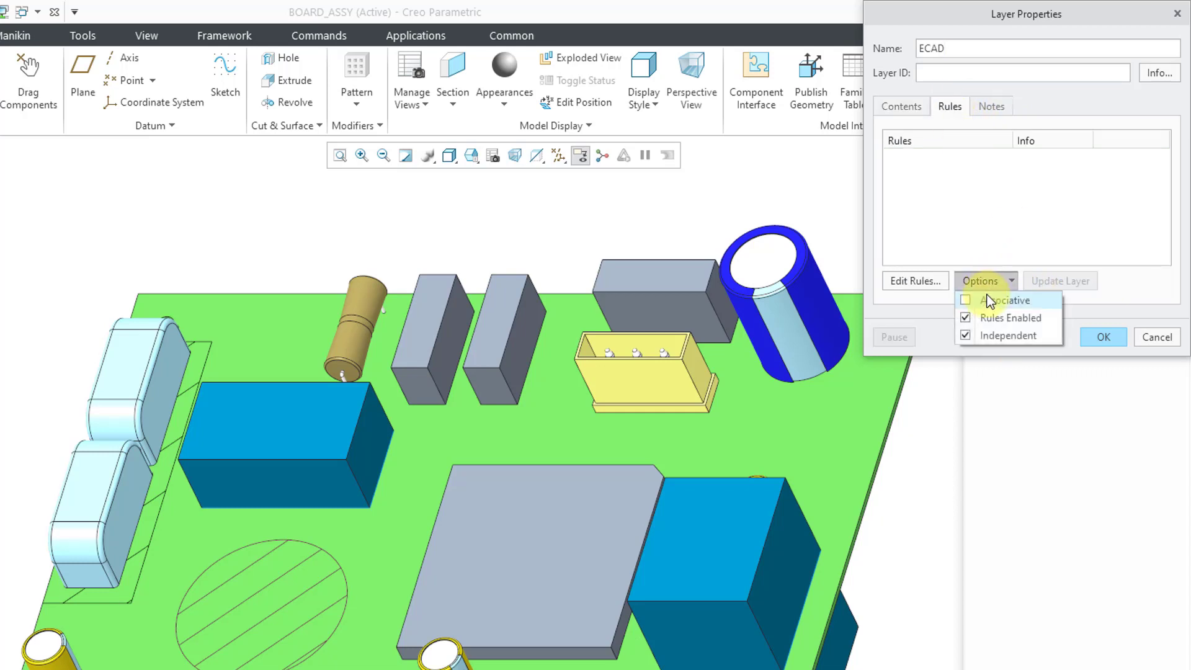
left_click(988, 301)
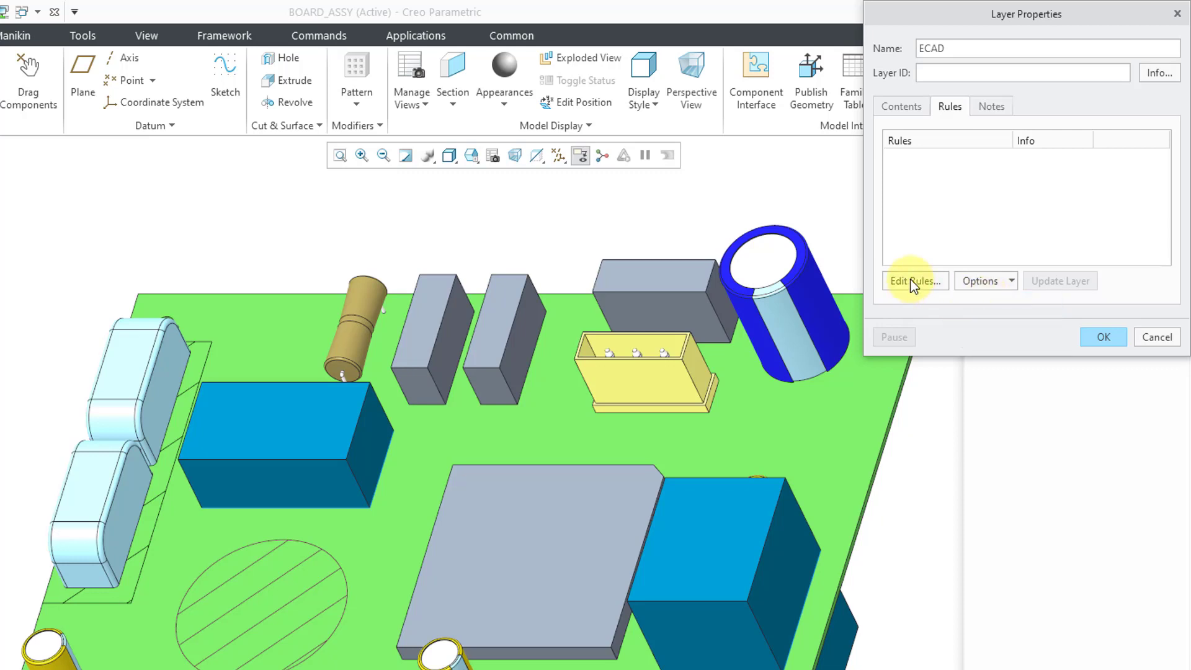
left_click(913, 283)
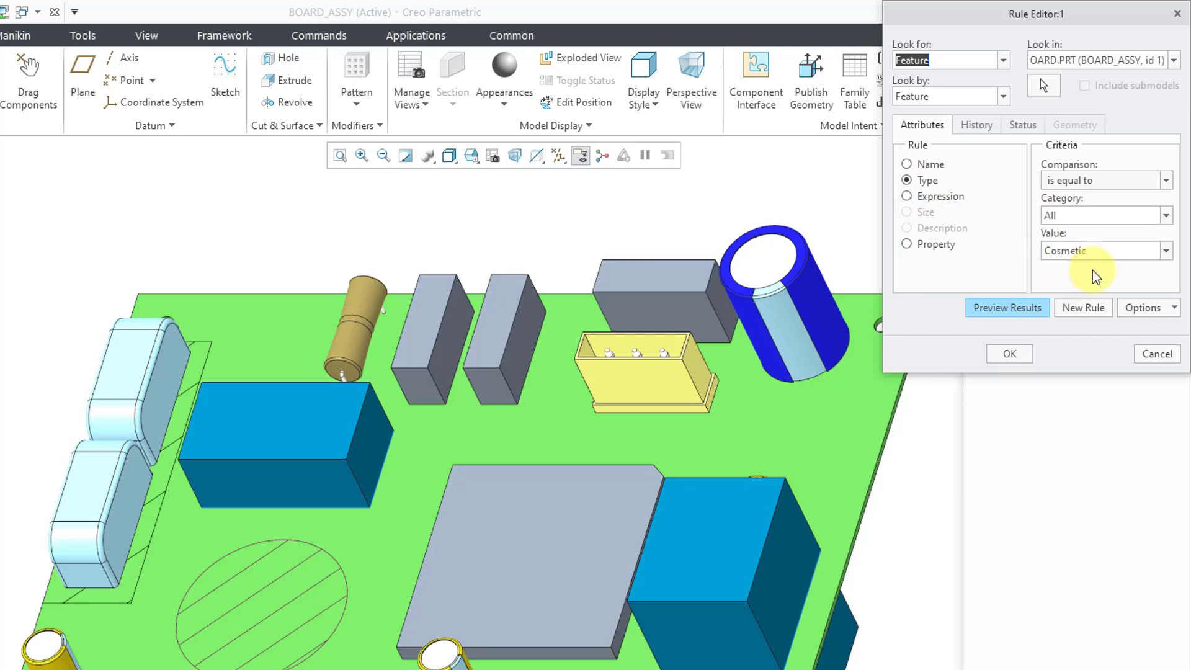
left_click(1021, 308)
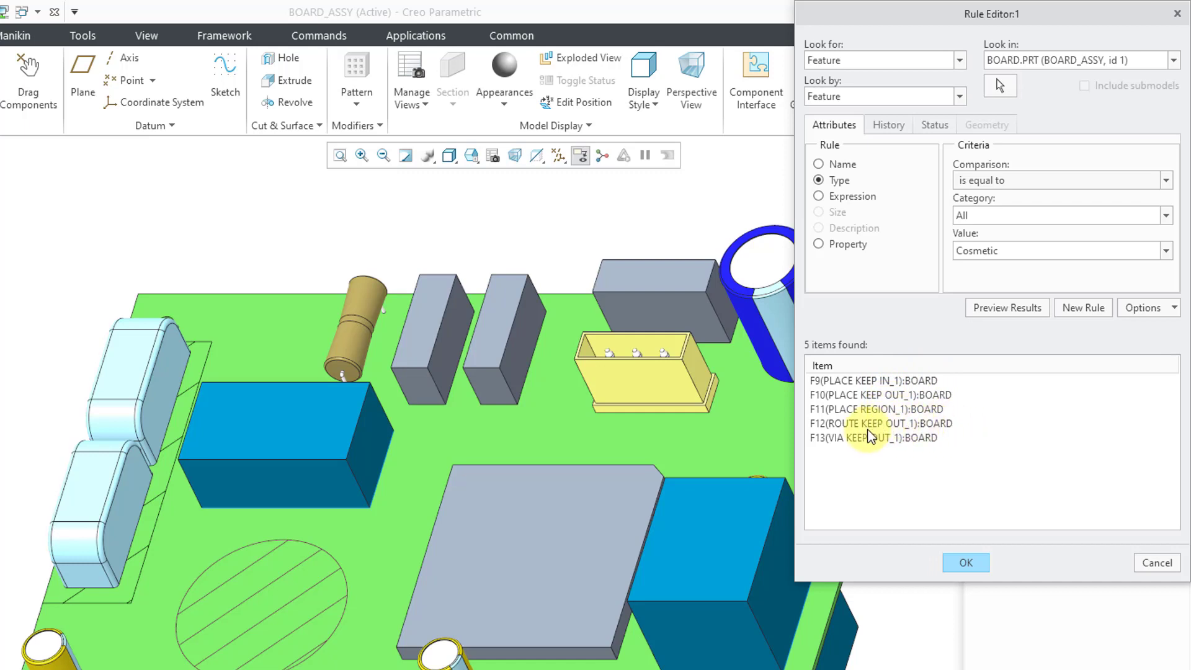
left_click(963, 563)
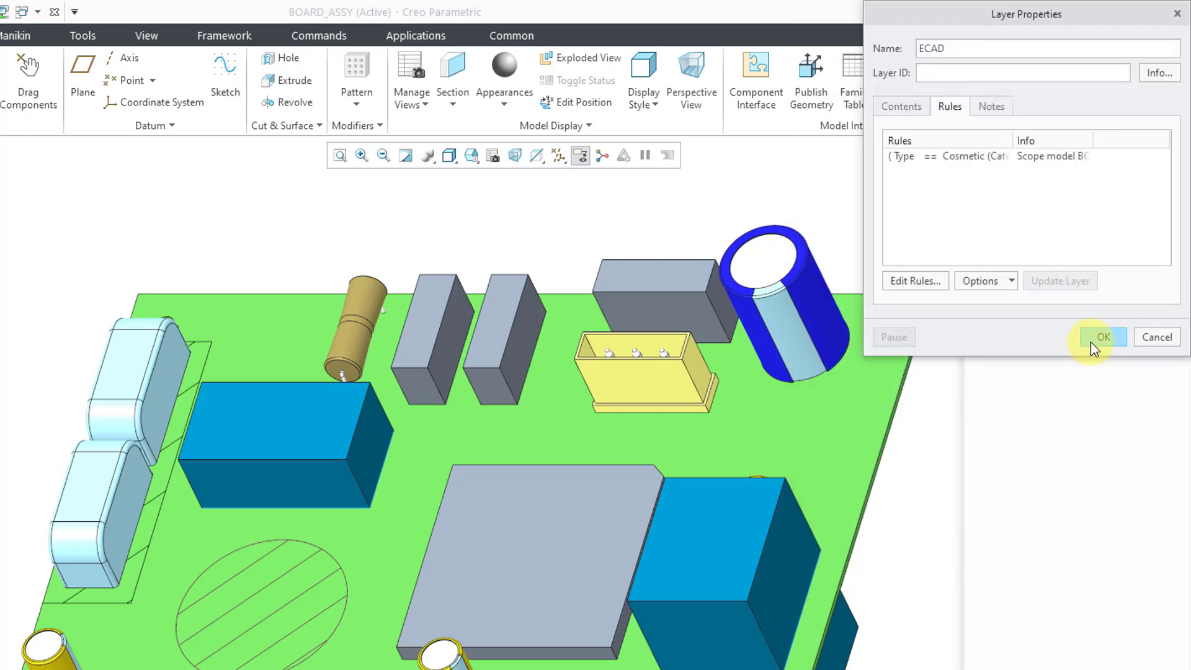
left_click(1100, 339)
- Hide the ECAD layer, save the layer status, and repaint the view
left_click(1015, 93)
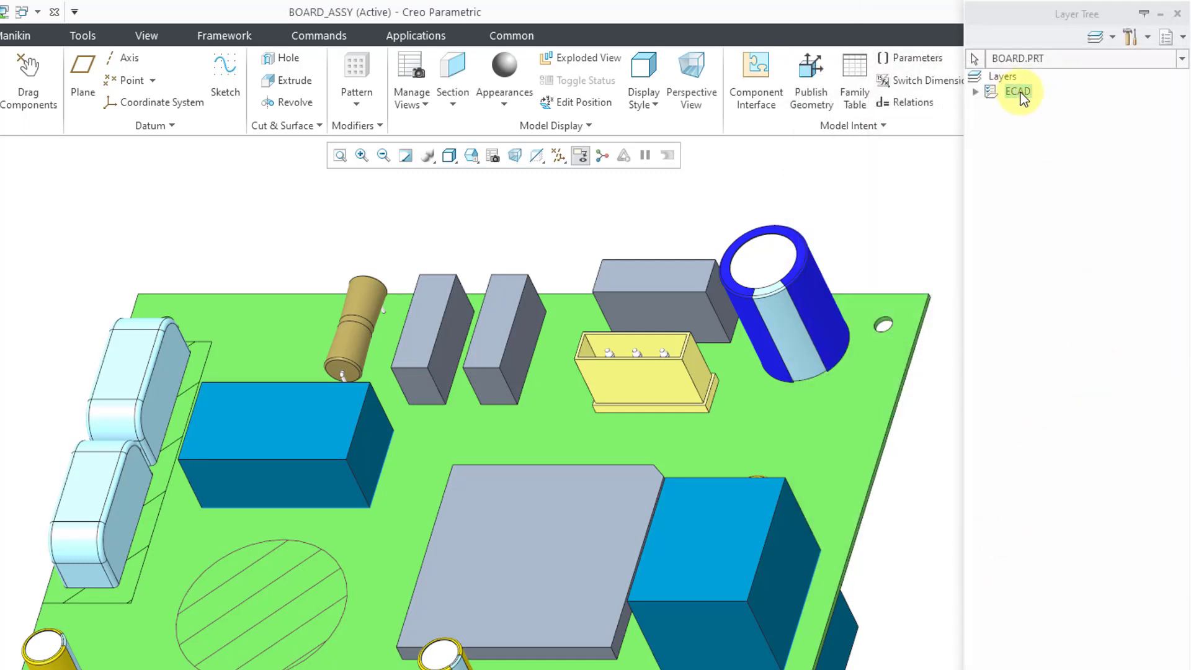
right_click(1021, 94)
left_click(1062, 158)
right_click(1011, 198)
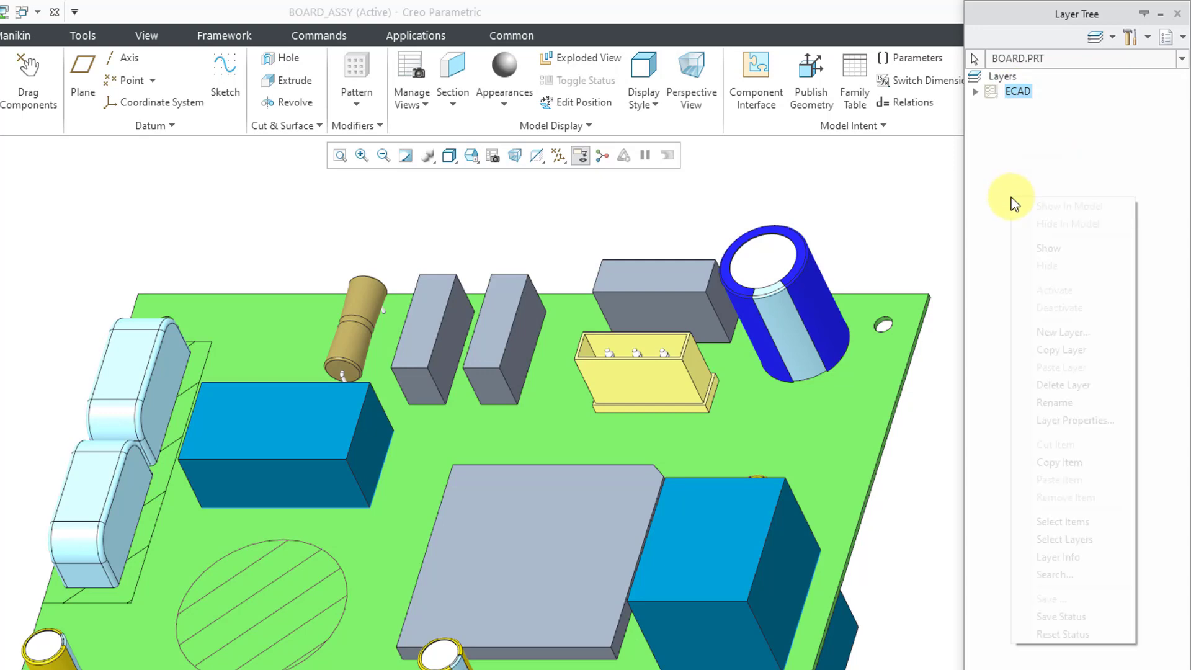
left_click(1061, 617)
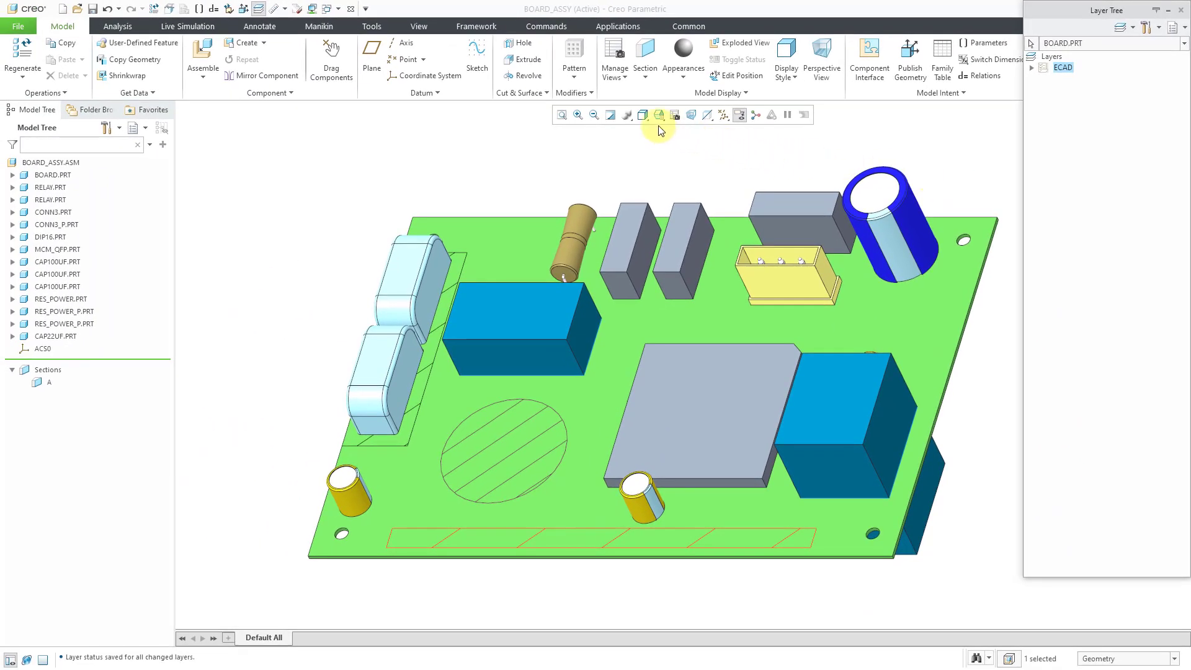
left_click(609, 116)
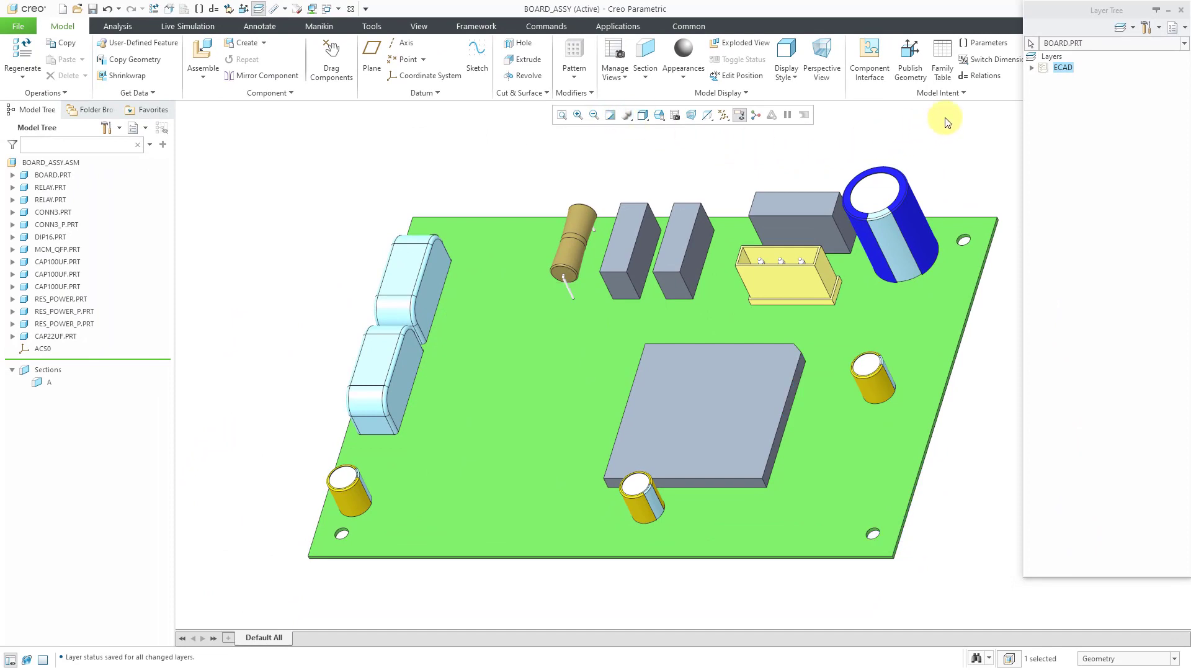
left_click(260, 9)
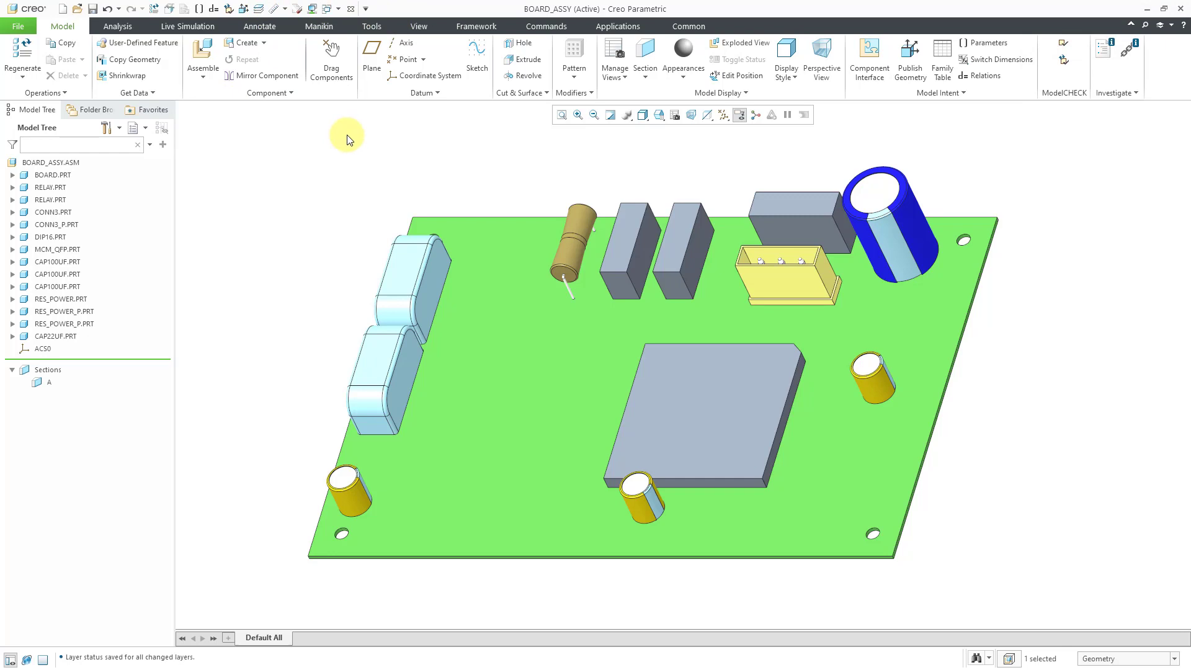
left_click(152, 93)
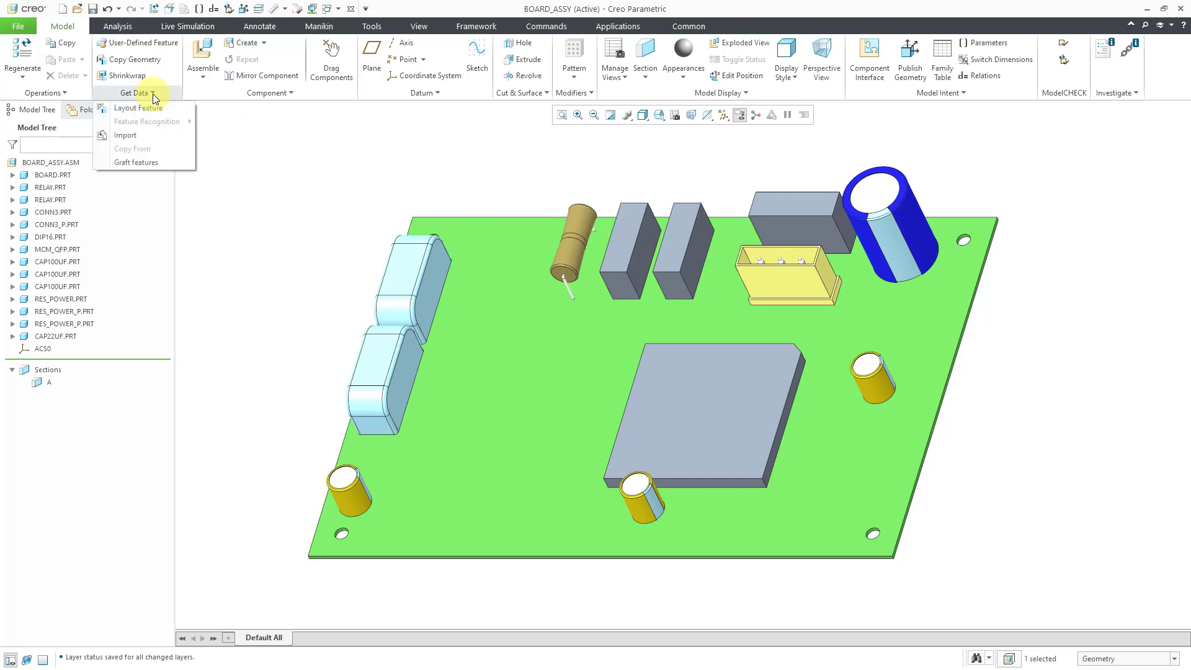
left_click(148, 134)
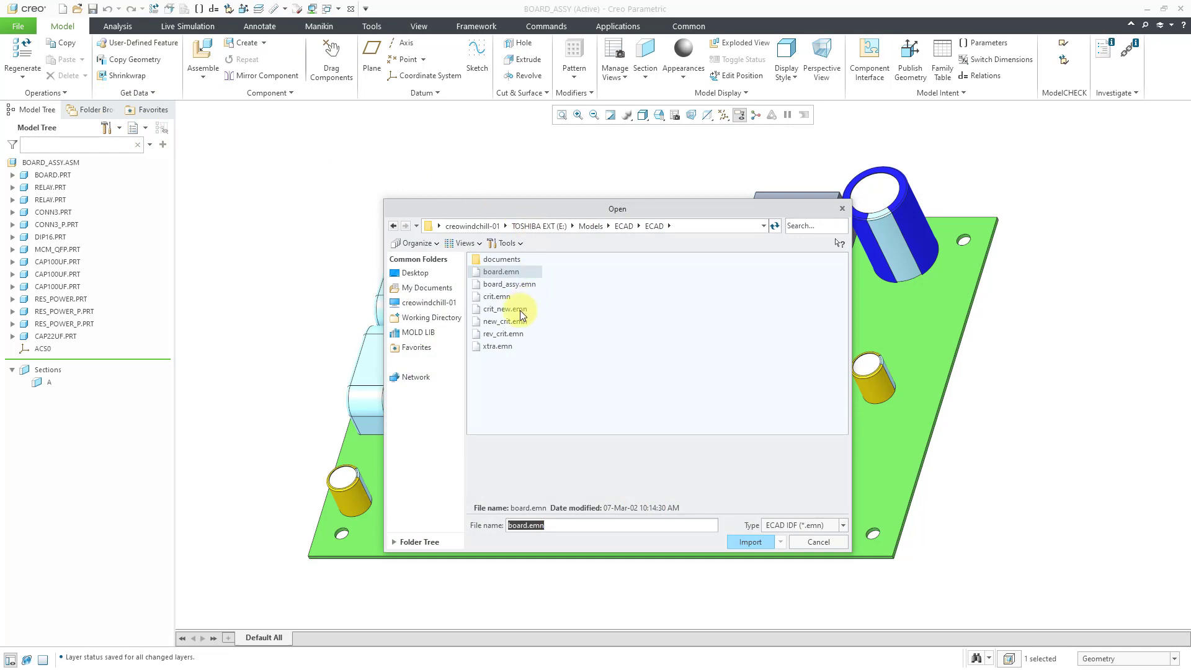
left_click(520, 310)
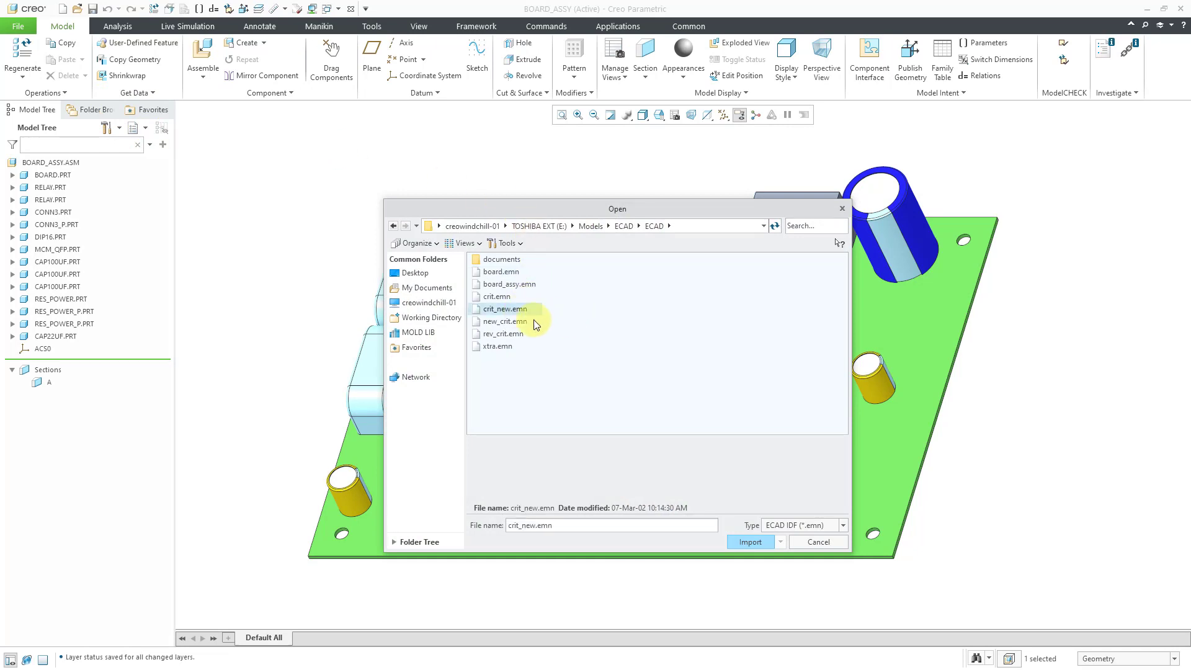
- Cancel the pending import and start adding a configuration option named ecad_ in the Configuration Editor
left_click(819, 542)
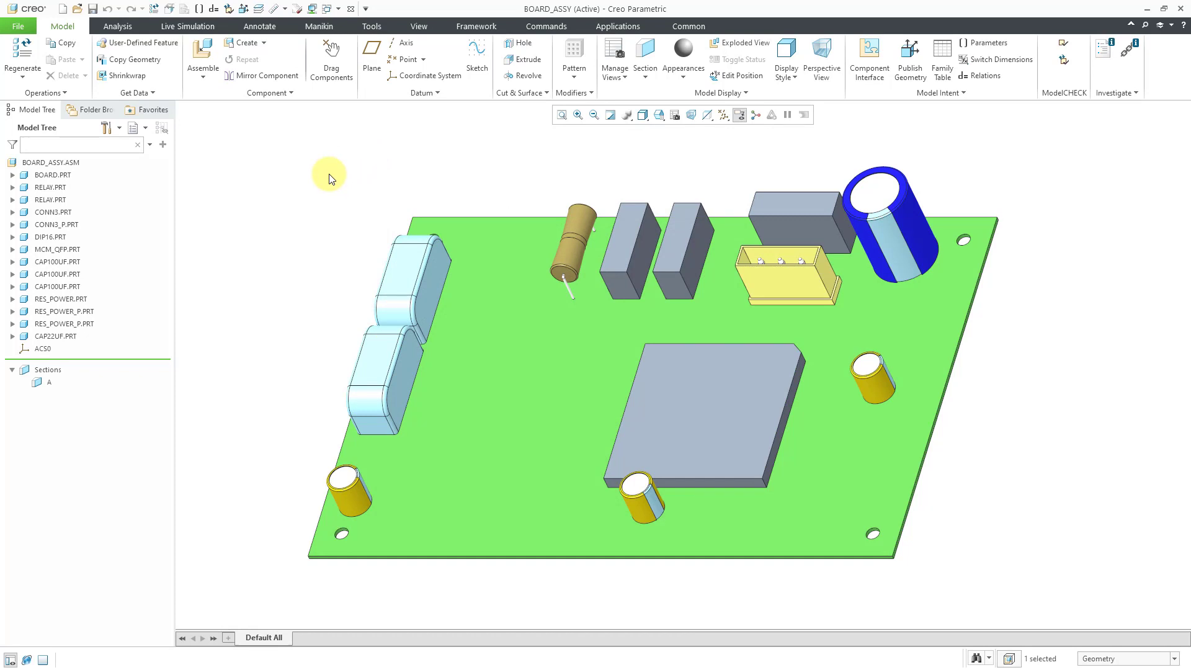
left_click(20, 27)
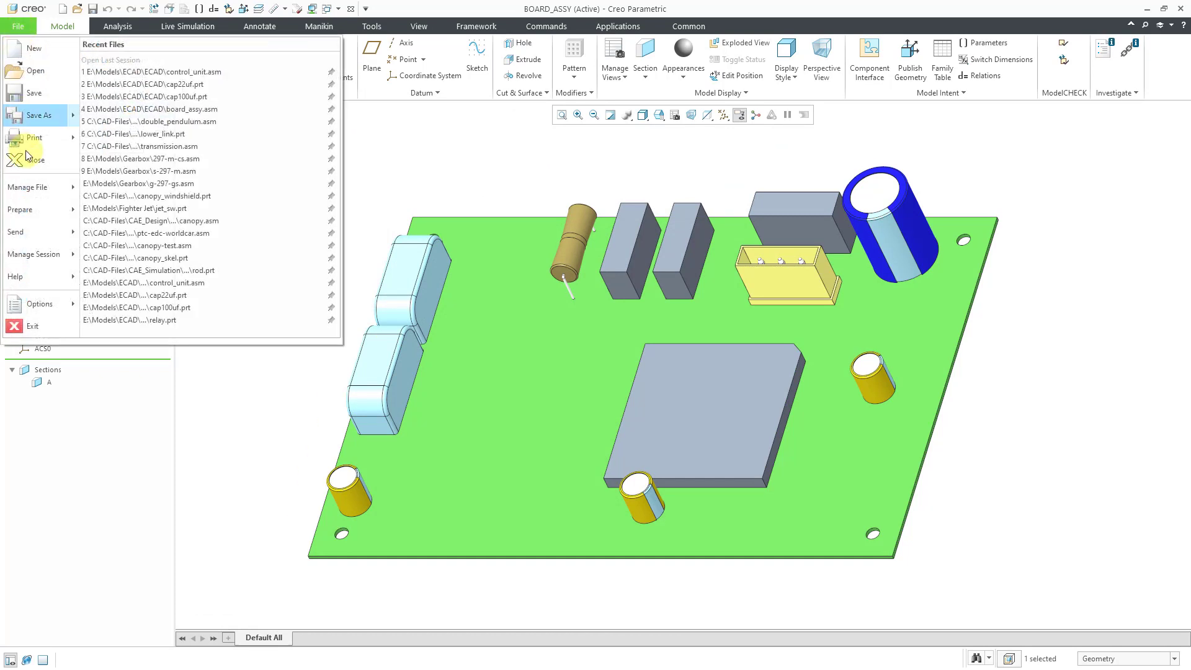
mouse_move(31, 304)
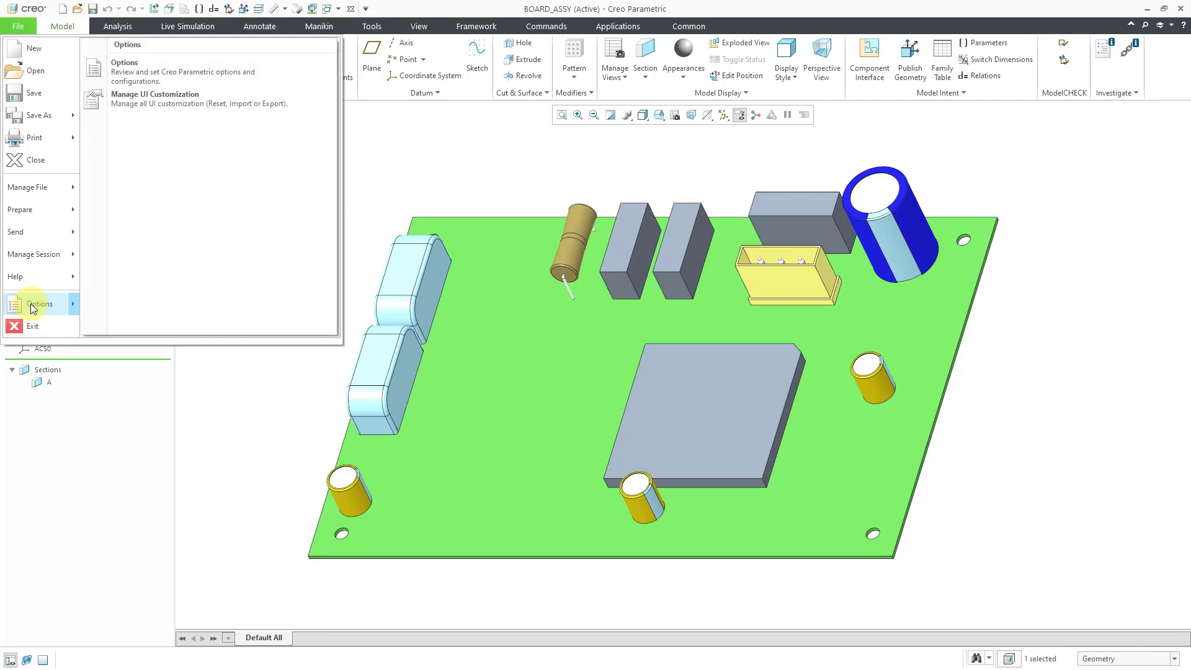
left_click(144, 65)
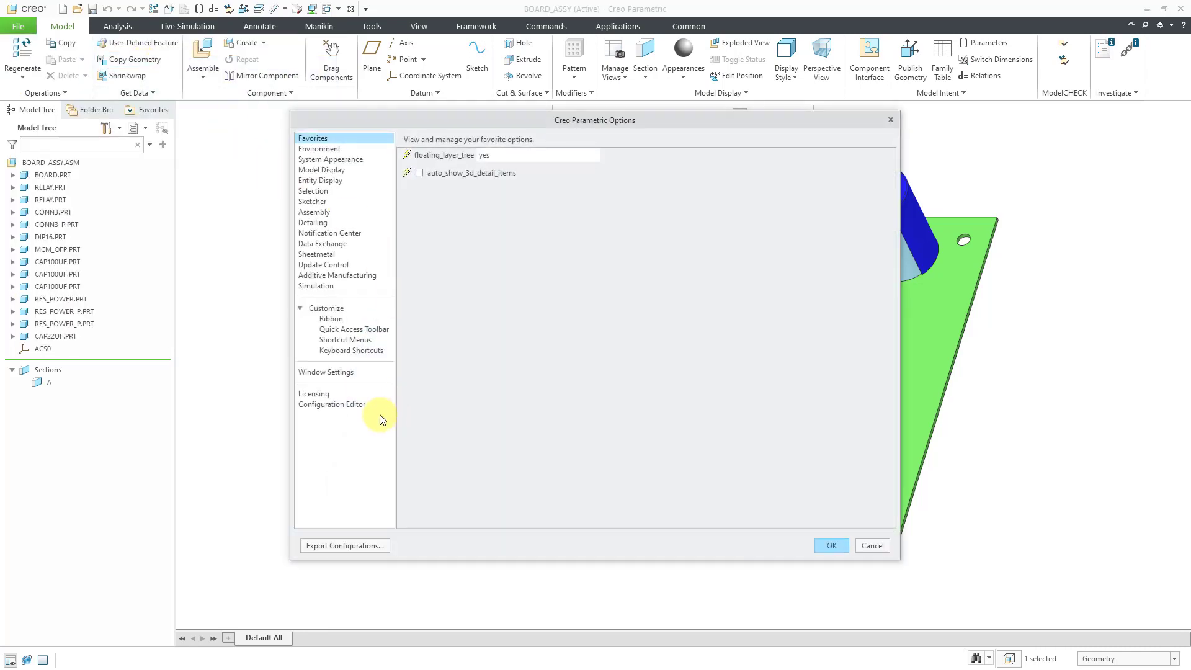
left_click(353, 409)
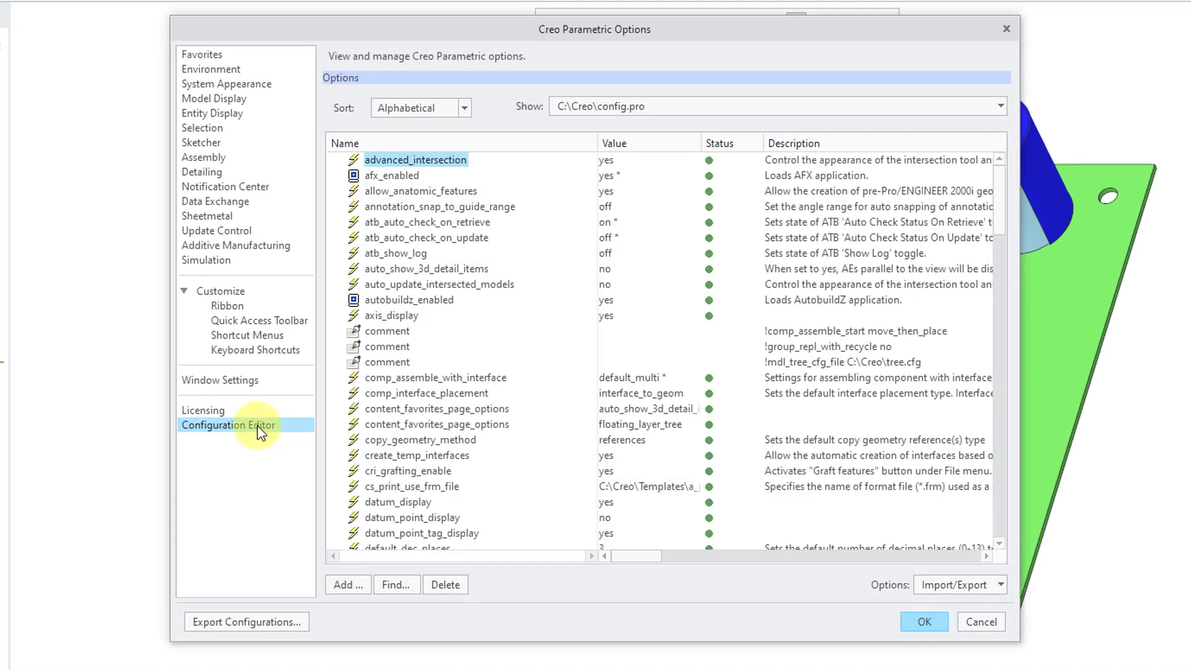
left_click(343, 586)
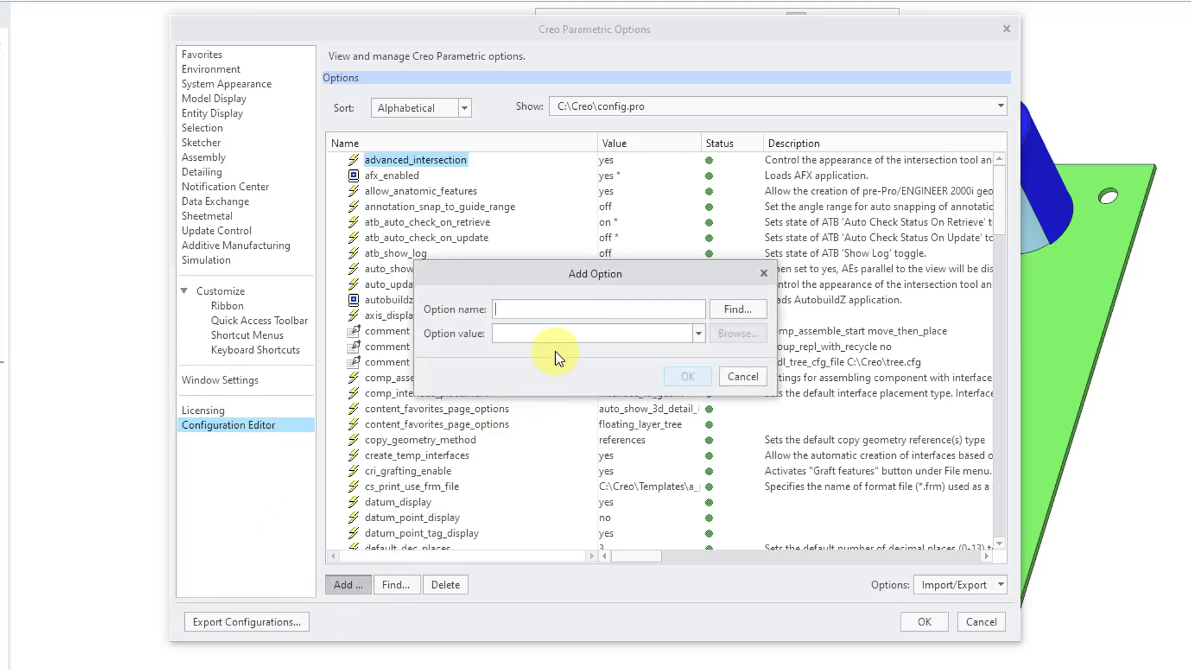
type("ecad")
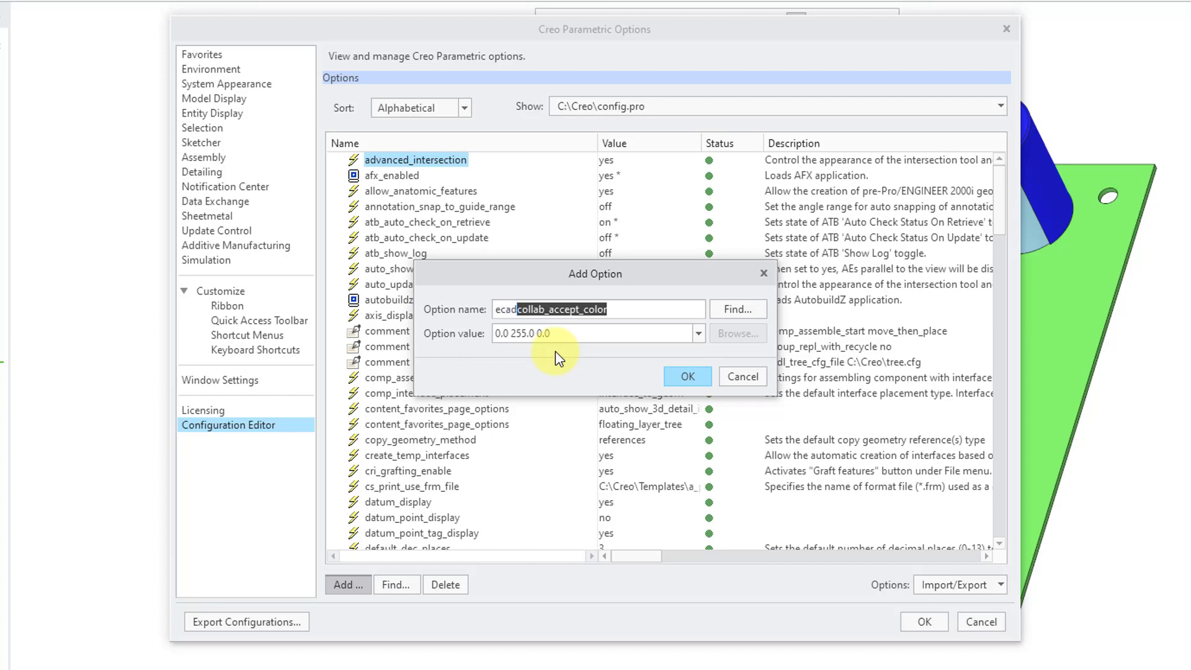
type("_")
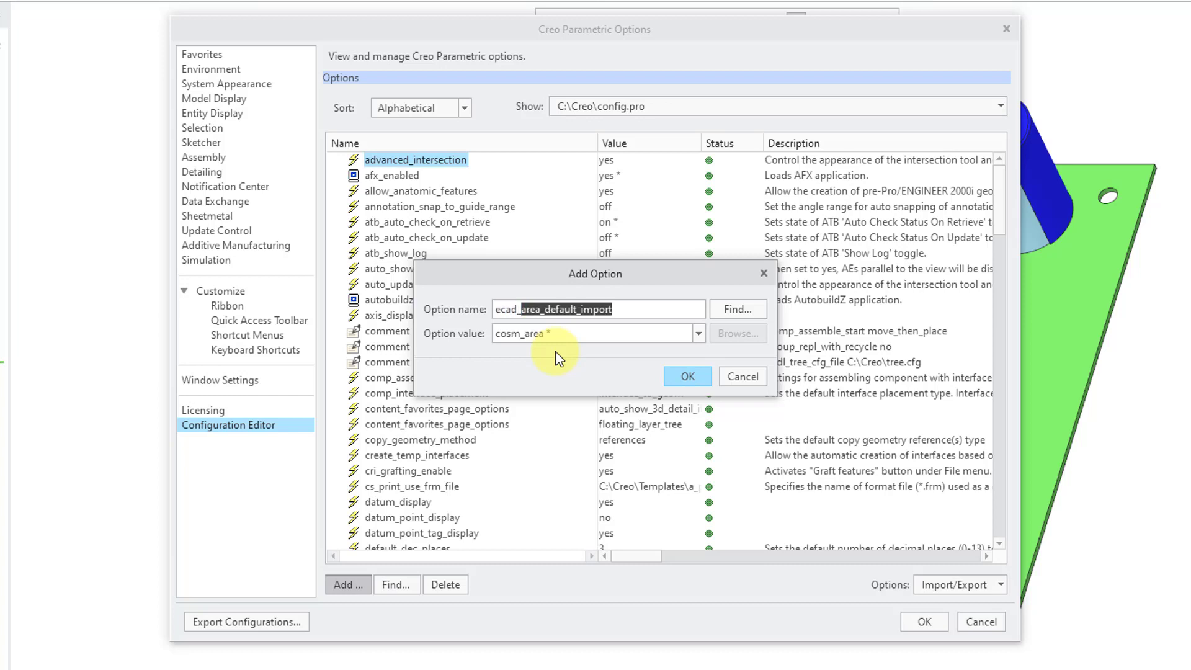
key("BackSpace")
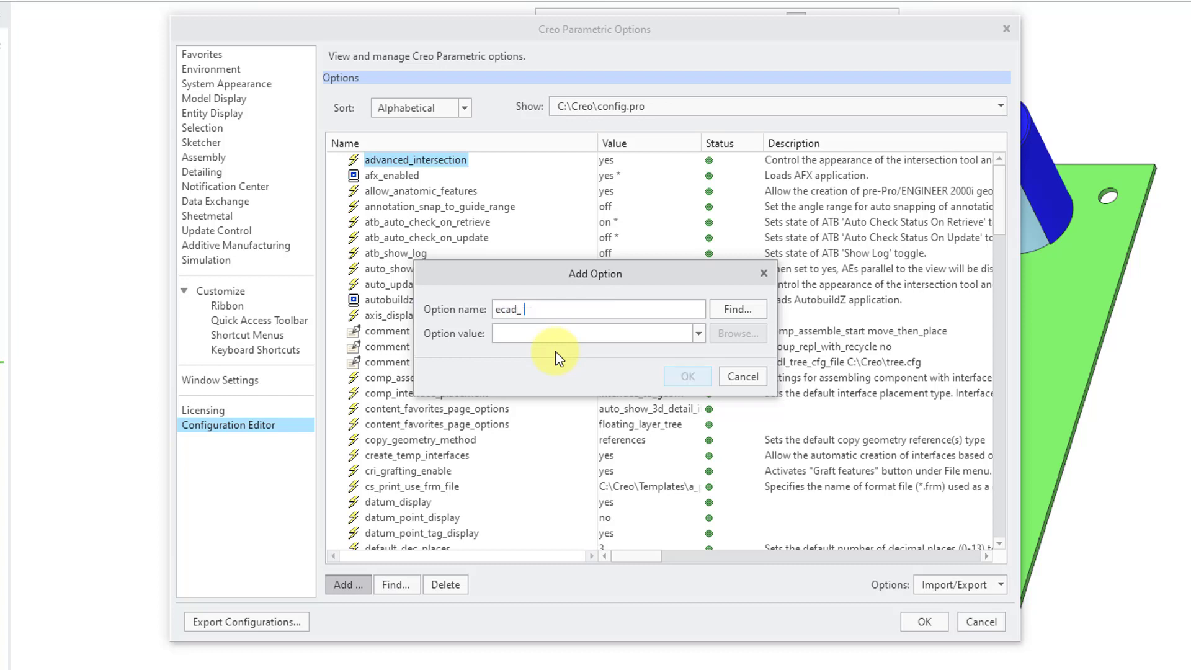
- Set the ecad_mapping_file option to ecad_hint.map via Find
left_click(724, 313)
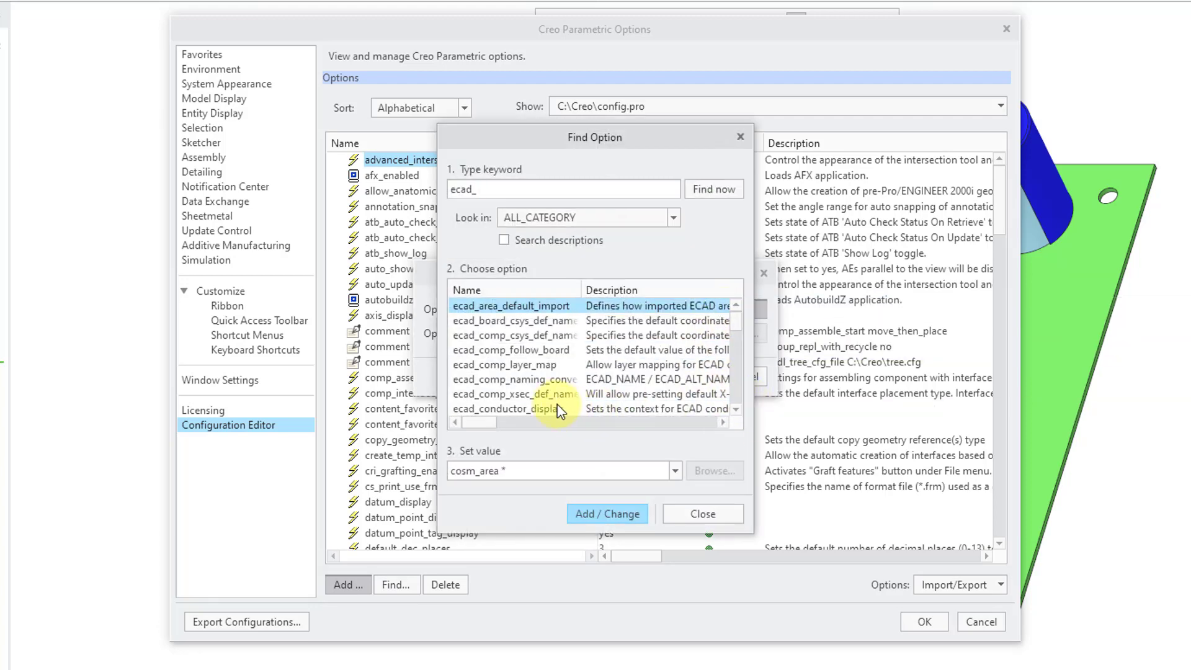
left_click(738, 385)
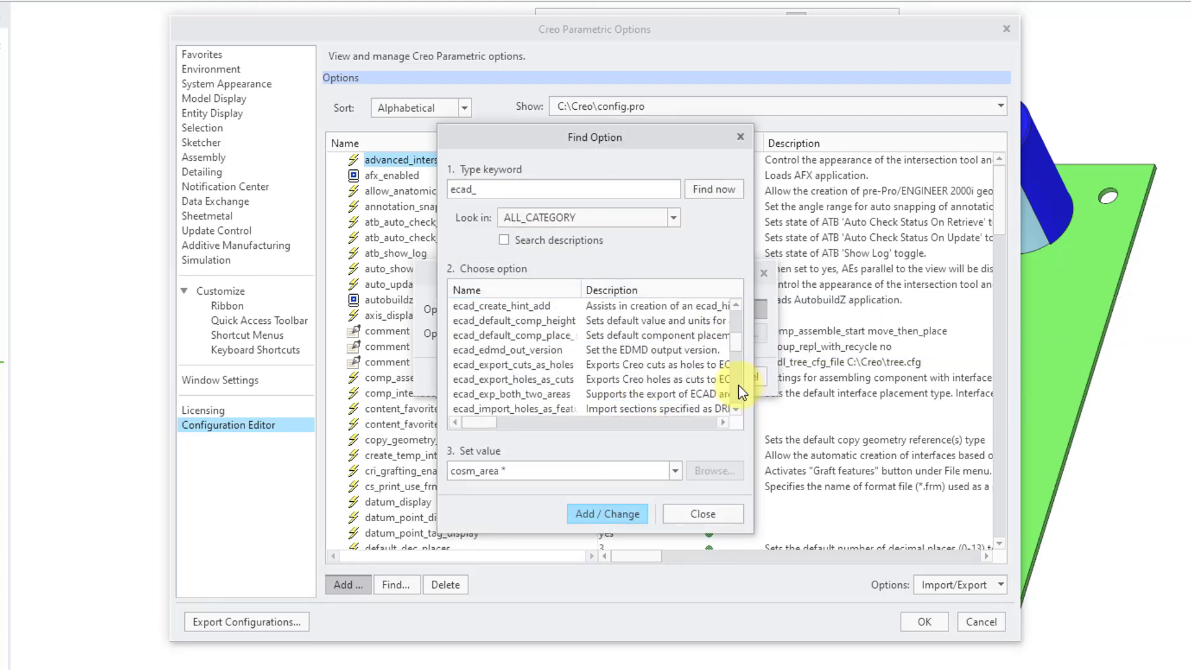
left_click(739, 384)
left_click(519, 394)
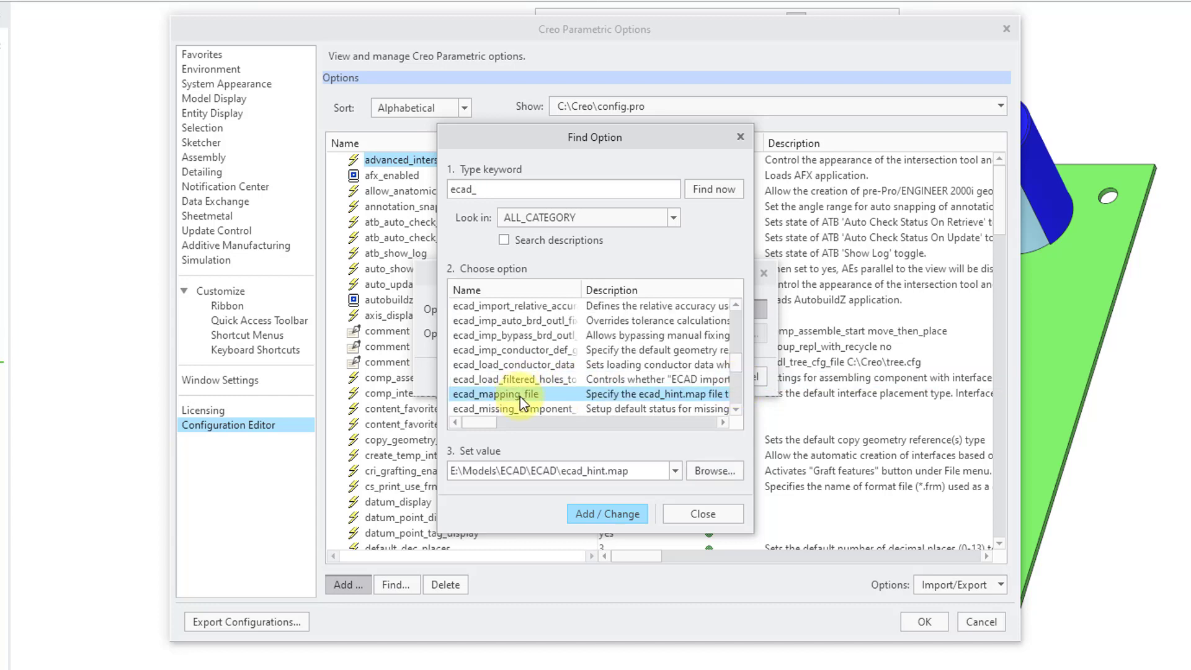
left_click(713, 471)
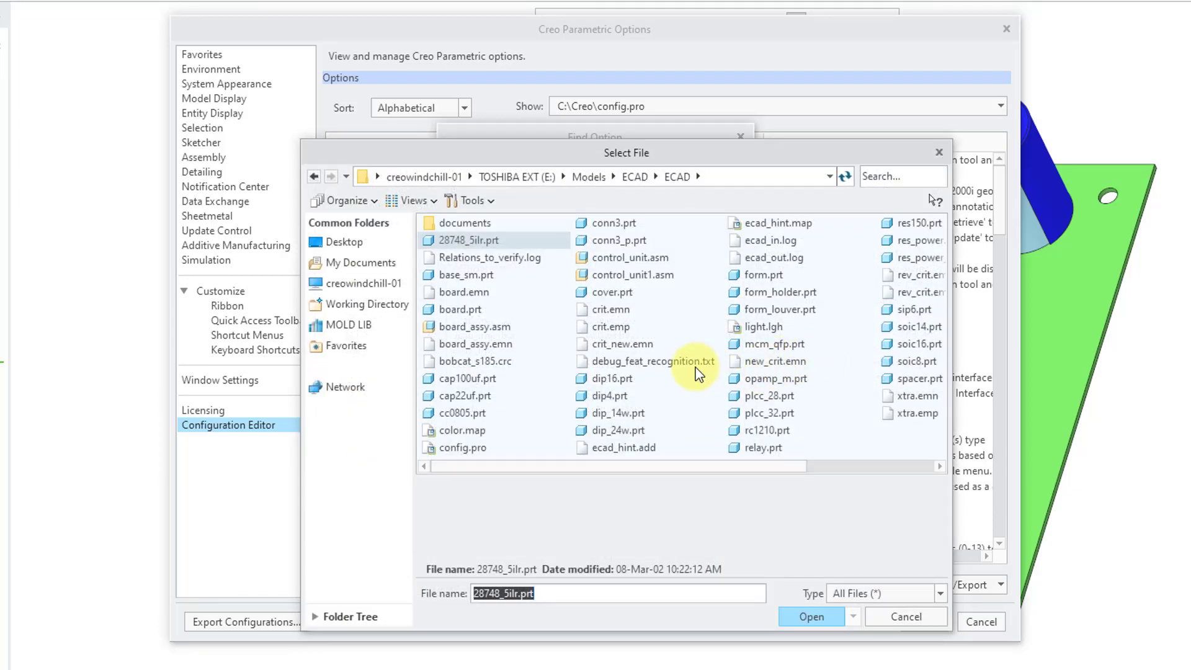
left_click(777, 225)
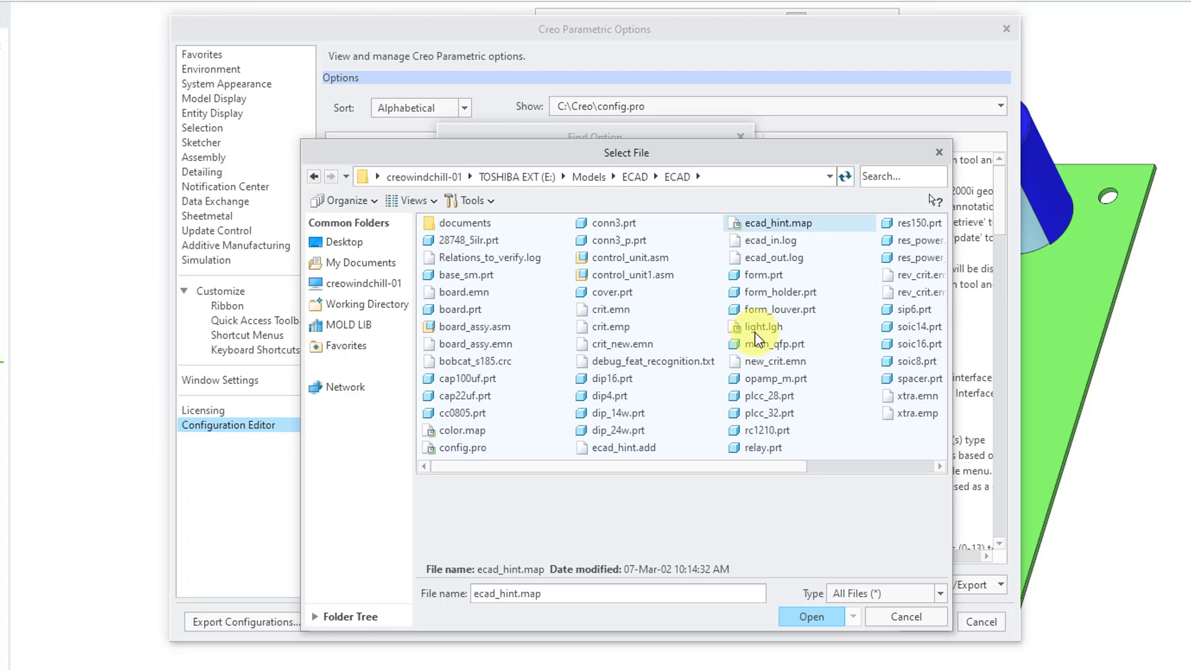
left_click(810, 615)
left_click(621, 515)
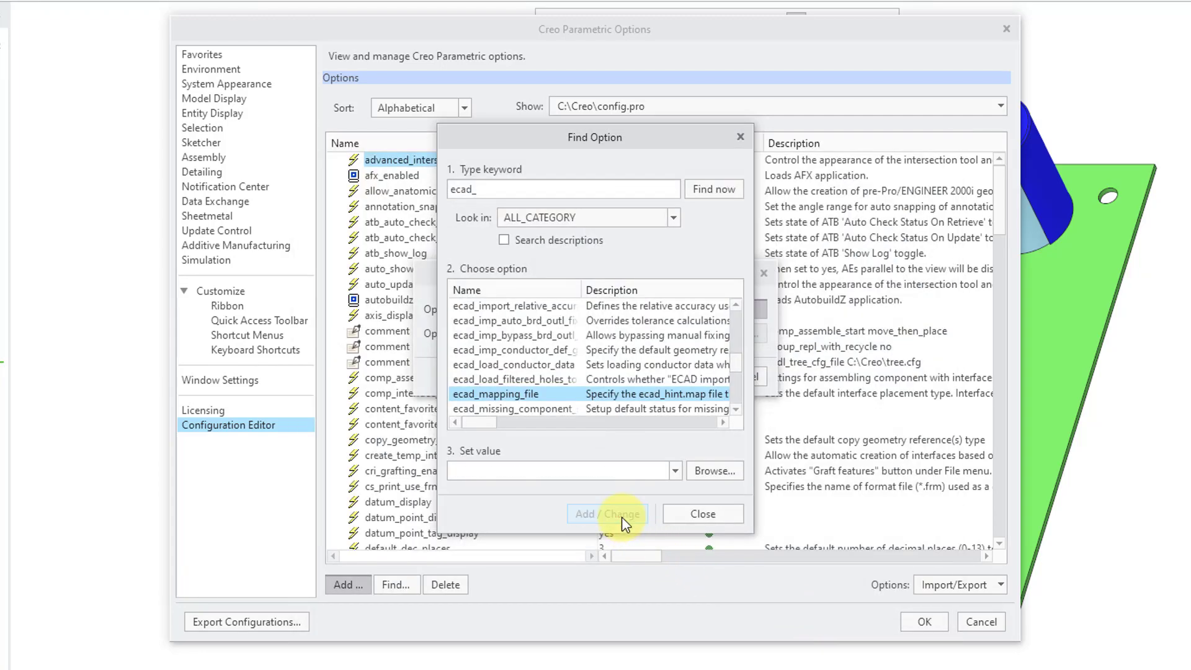
- Close the option search and Add Option dialog, then save and close the Options window
left_click(703, 519)
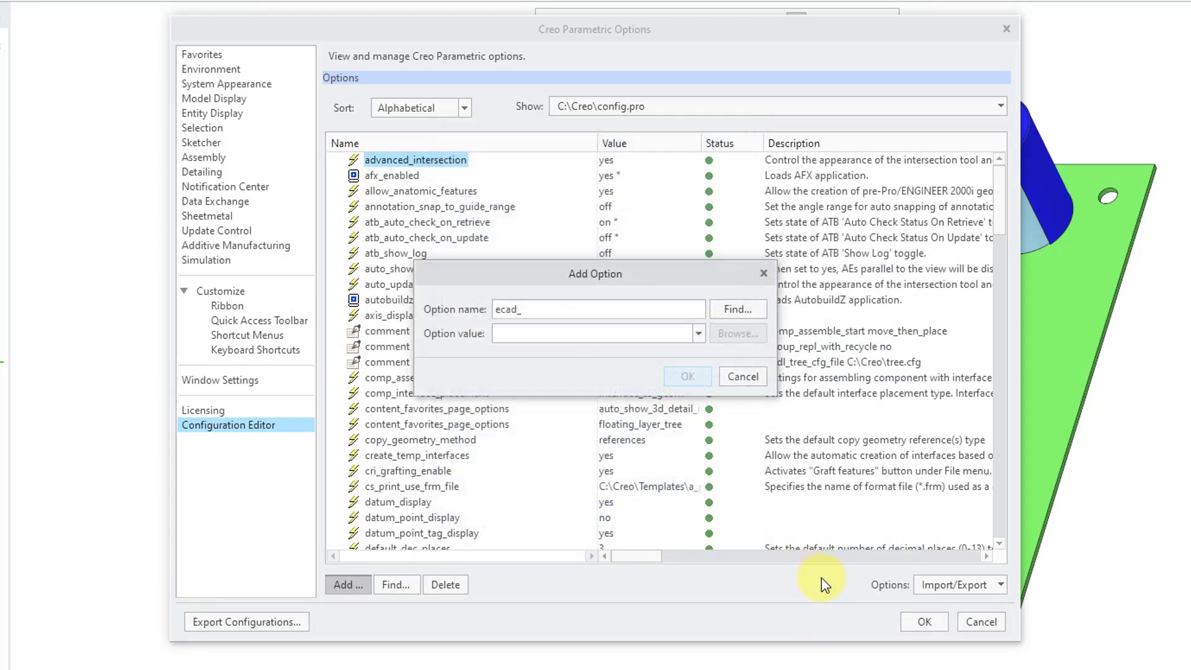
left_click(746, 377)
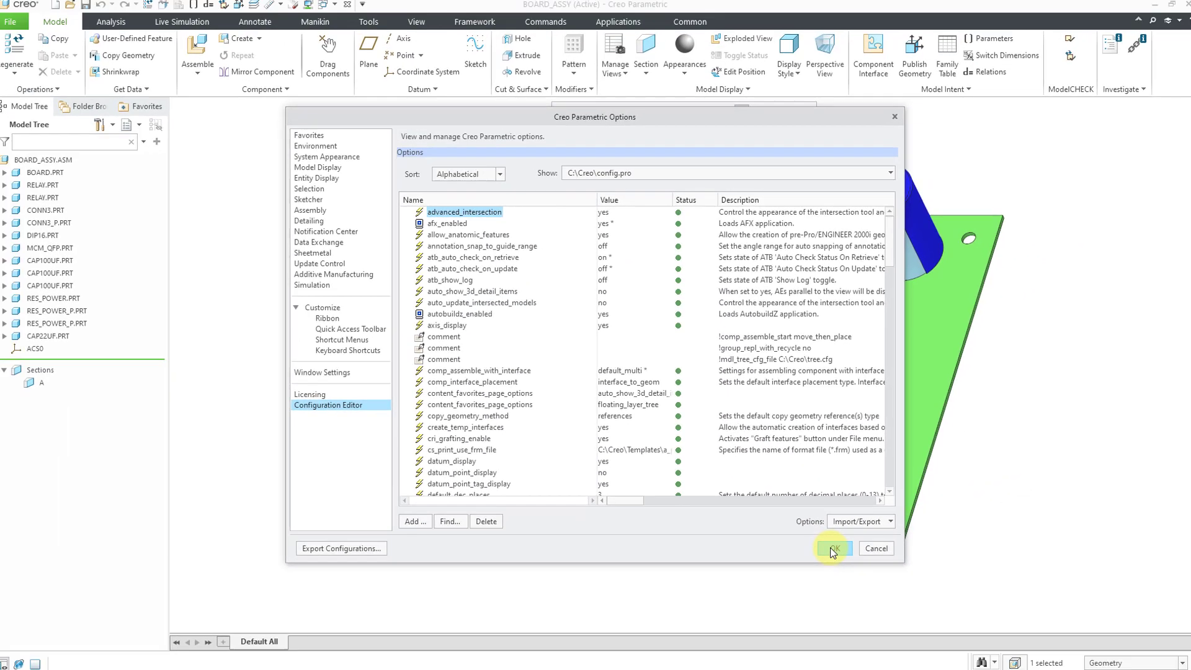
left_click(925, 621)
left_click(462, 186)
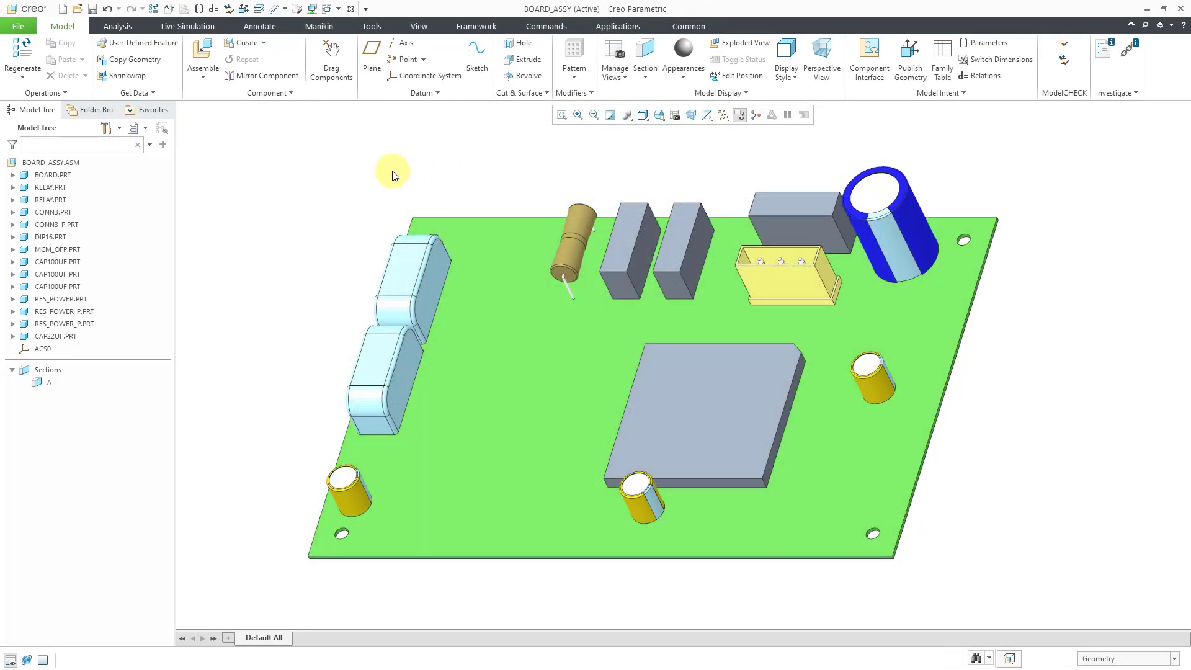
- Import the ECAD file crit_new.emn into the board assembly
left_click(143, 93)
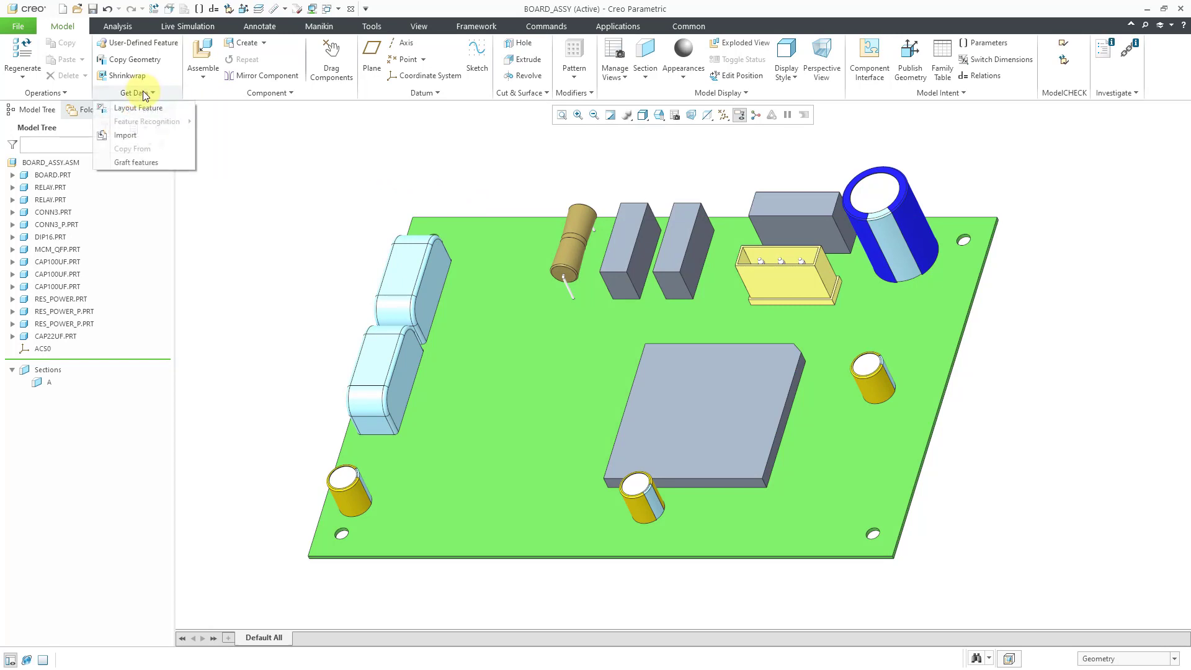
left_click(134, 135)
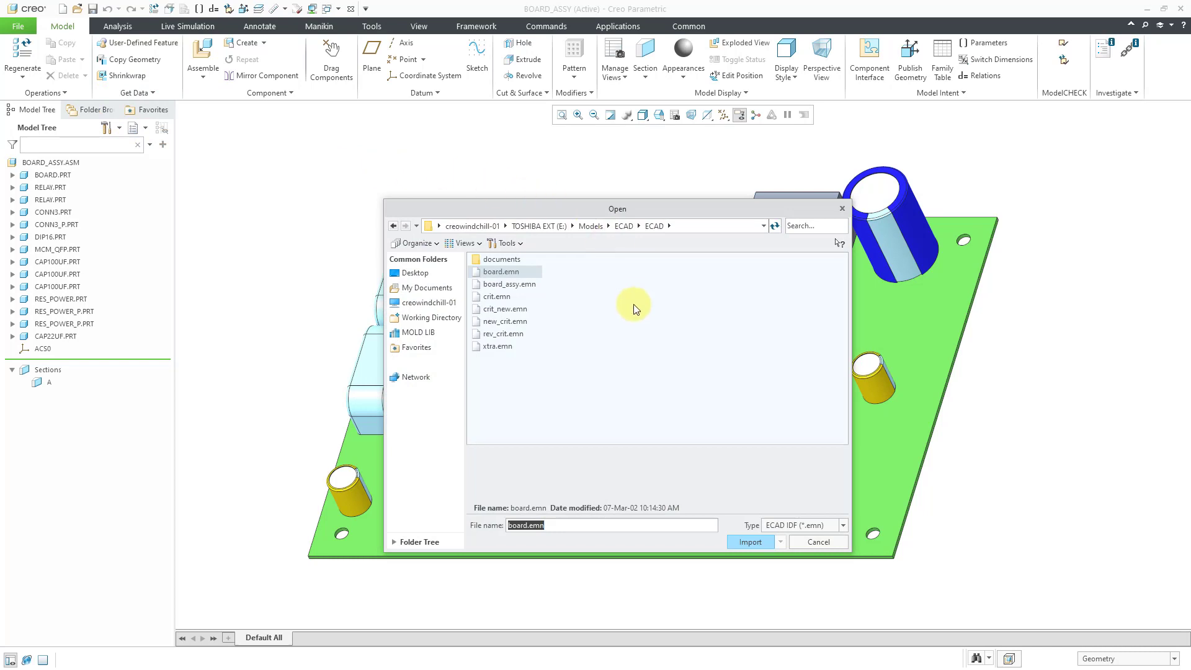
left_click(511, 309)
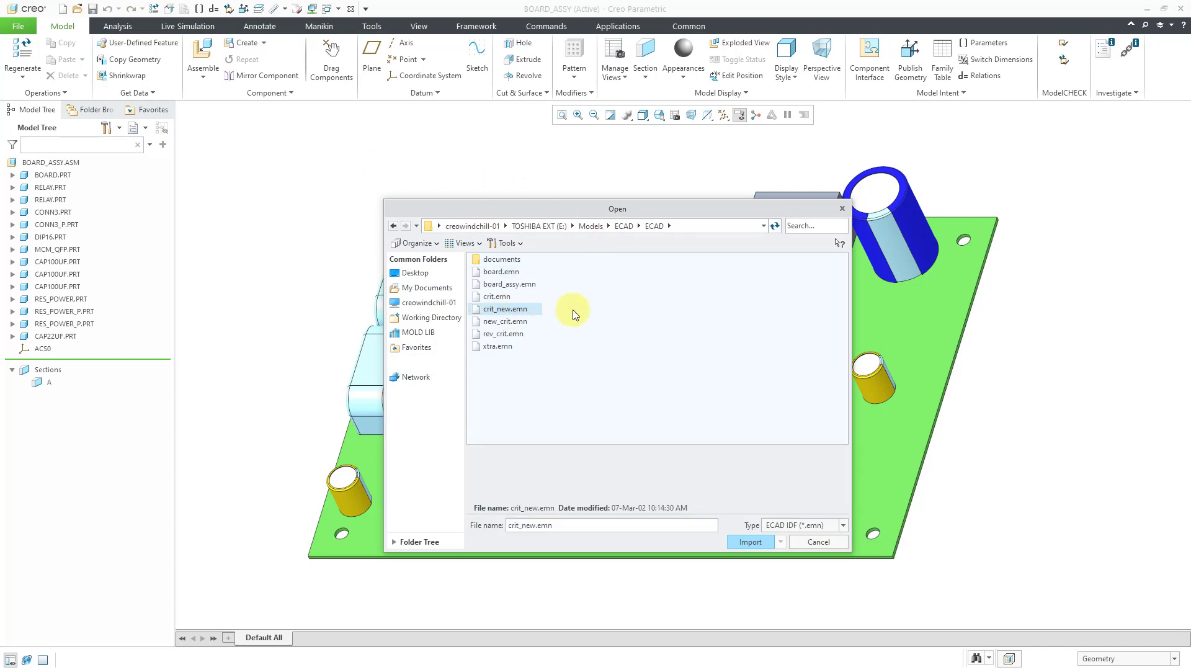
left_click(749, 541)
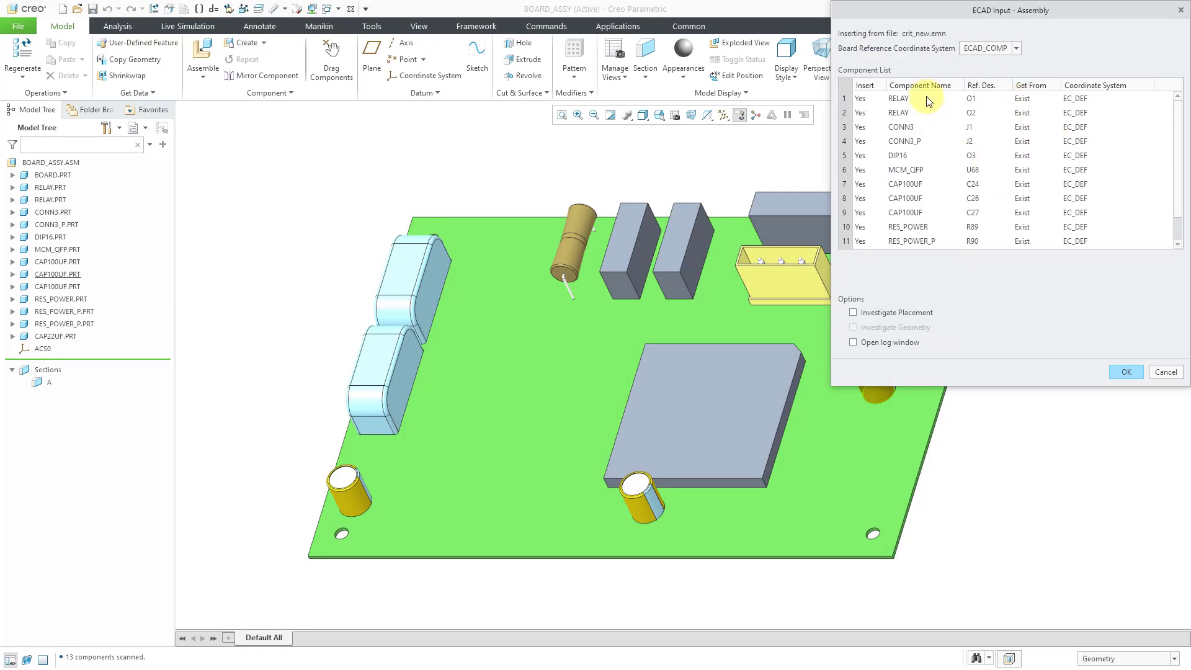
- Enable Investigate Placement and Investigate Geometry for the crit_new import and accept
left_click_drag(1178, 156, 1155, 181)
left_click_drag(1170, 152, 1173, 98)
left_click(853, 313)
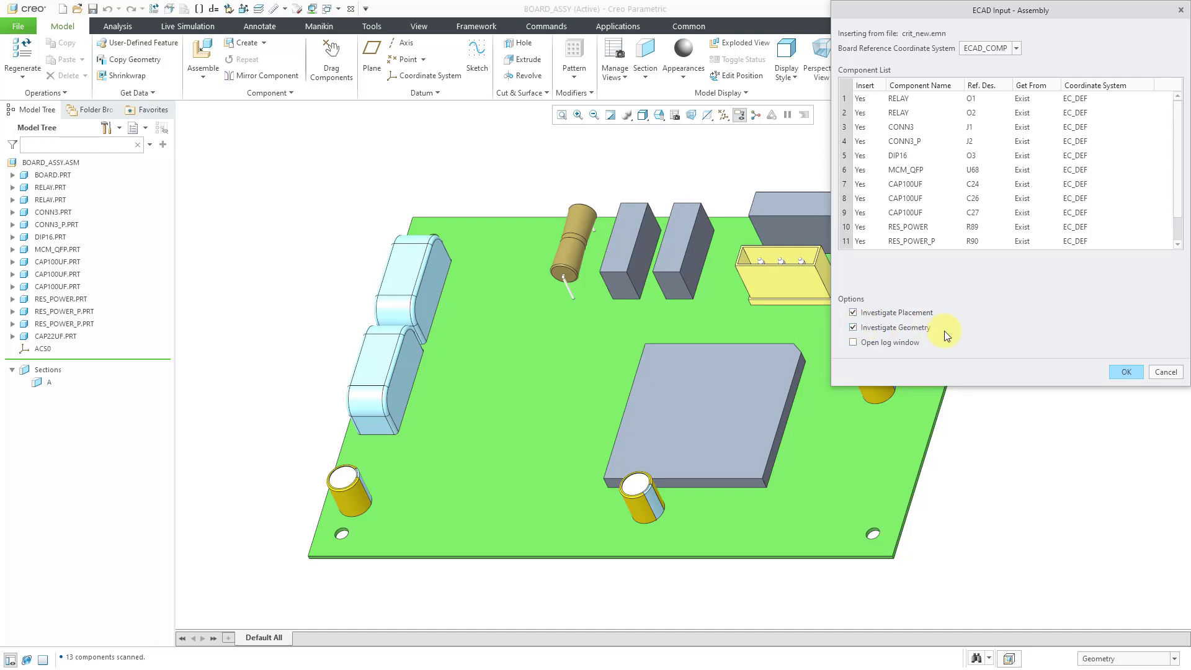
left_click(1119, 371)
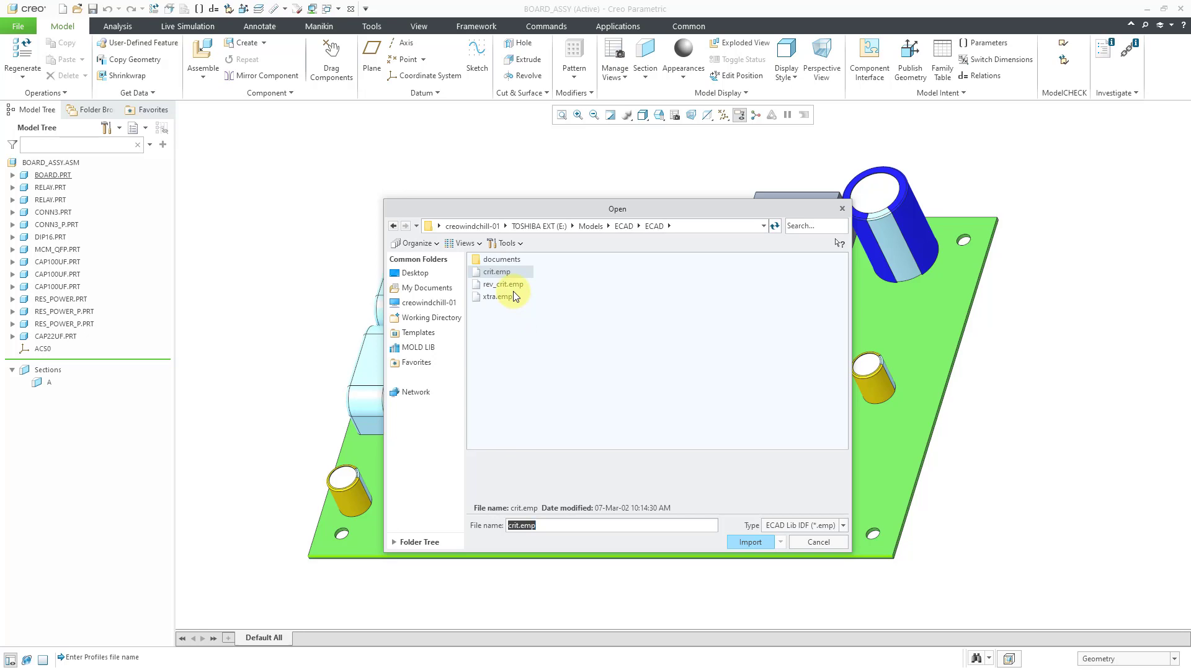
- Import the crit.emp library and leave relay O1 set to Replace after reviewing its status
left_click(749, 542)
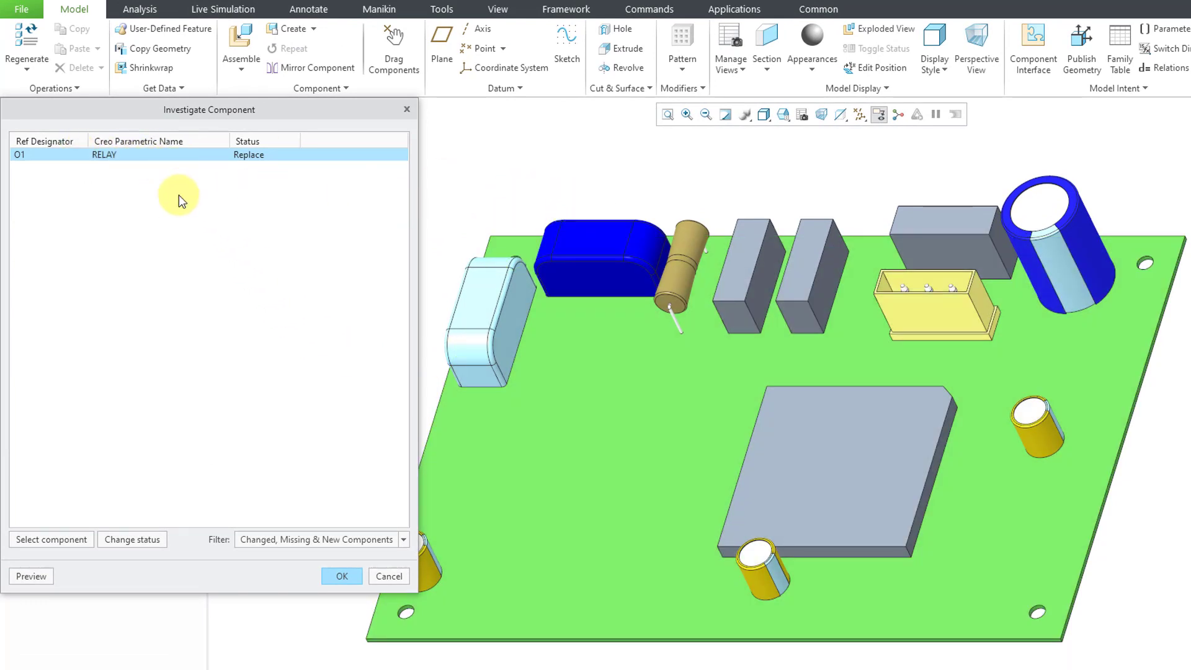
left_click(152, 539)
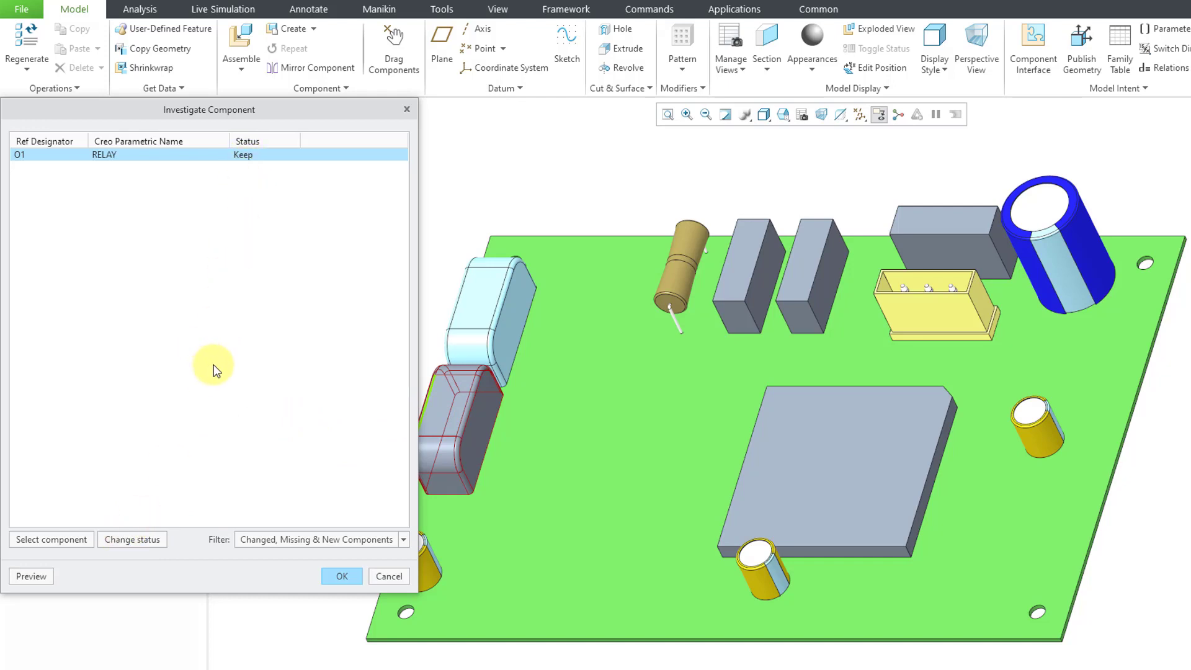
left_click(135, 542)
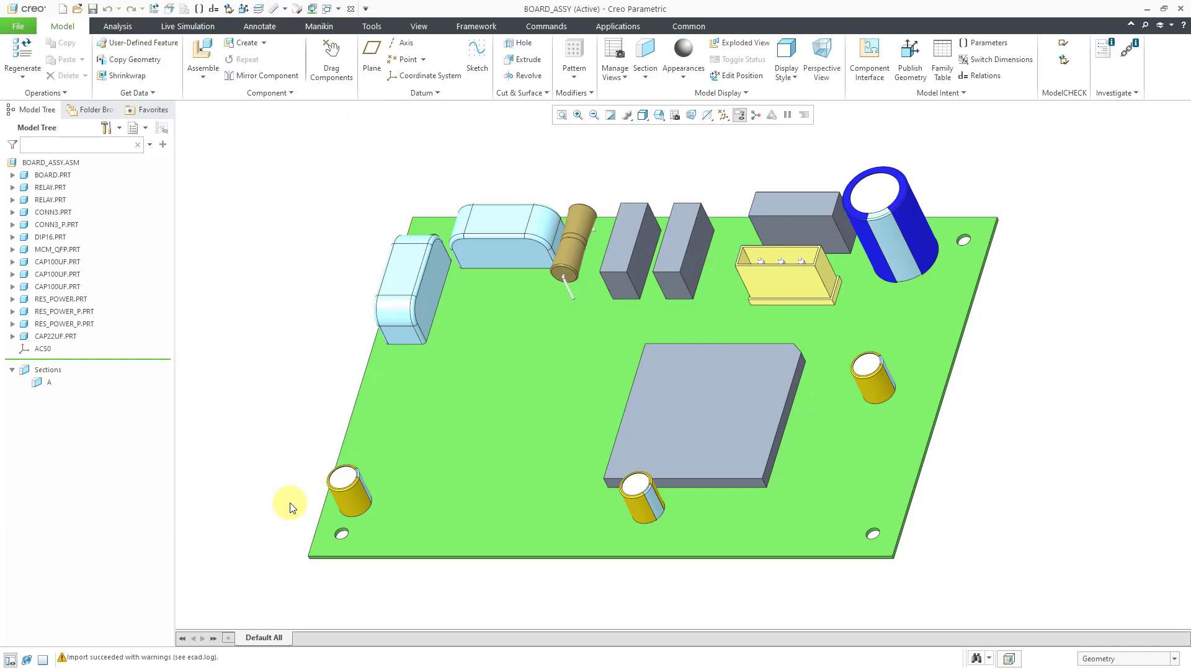
- Import the revised ECAD file rev_crit.emn
left_click(144, 92)
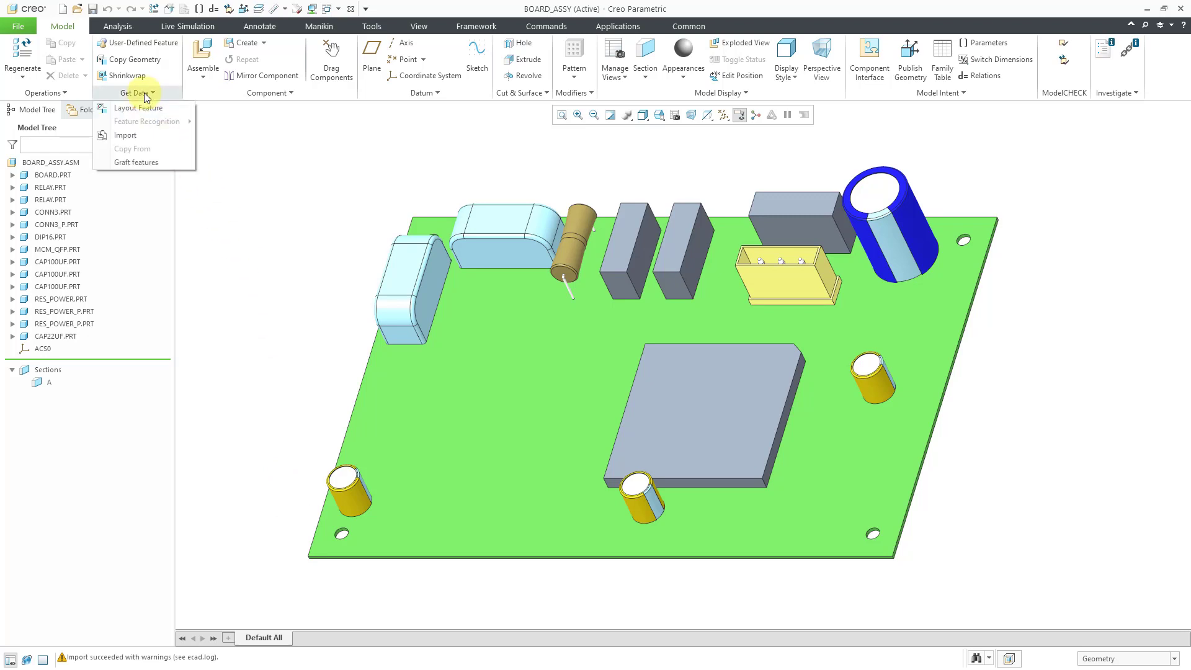
left_click(139, 135)
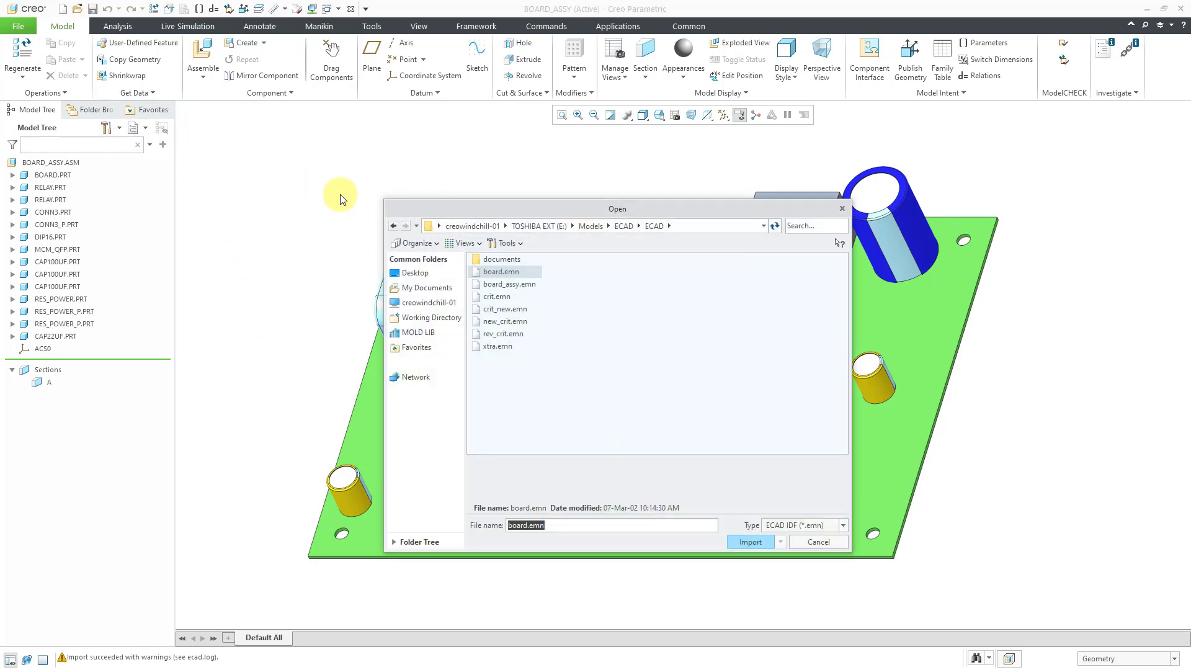
left_click(515, 335)
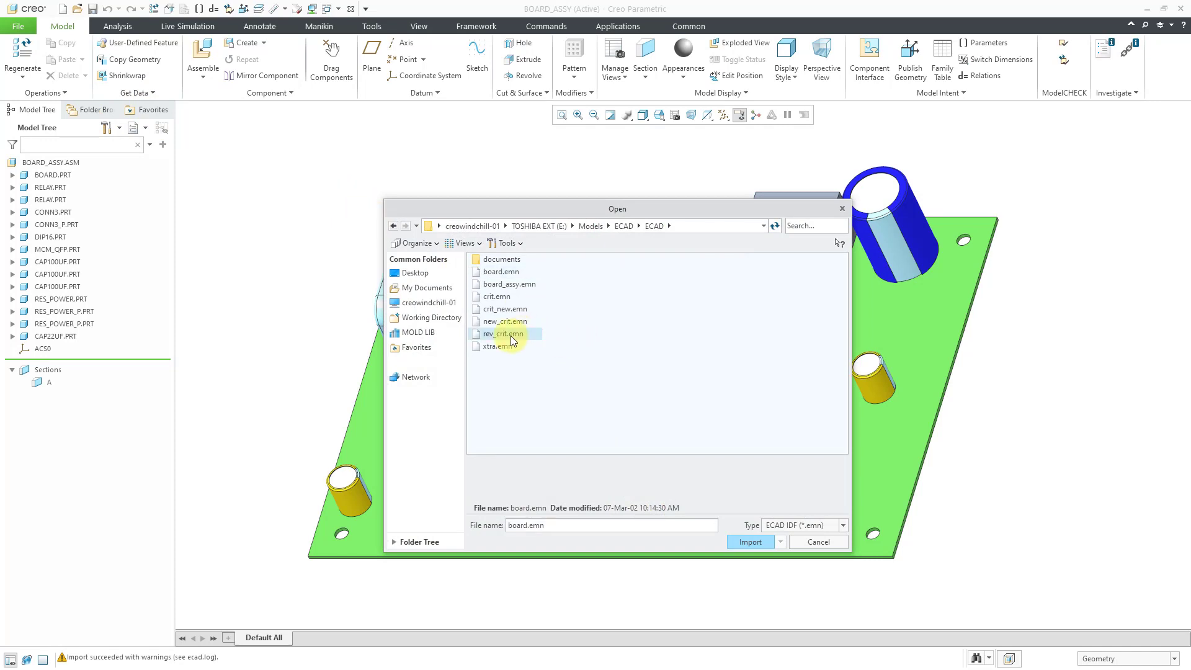
left_click(745, 542)
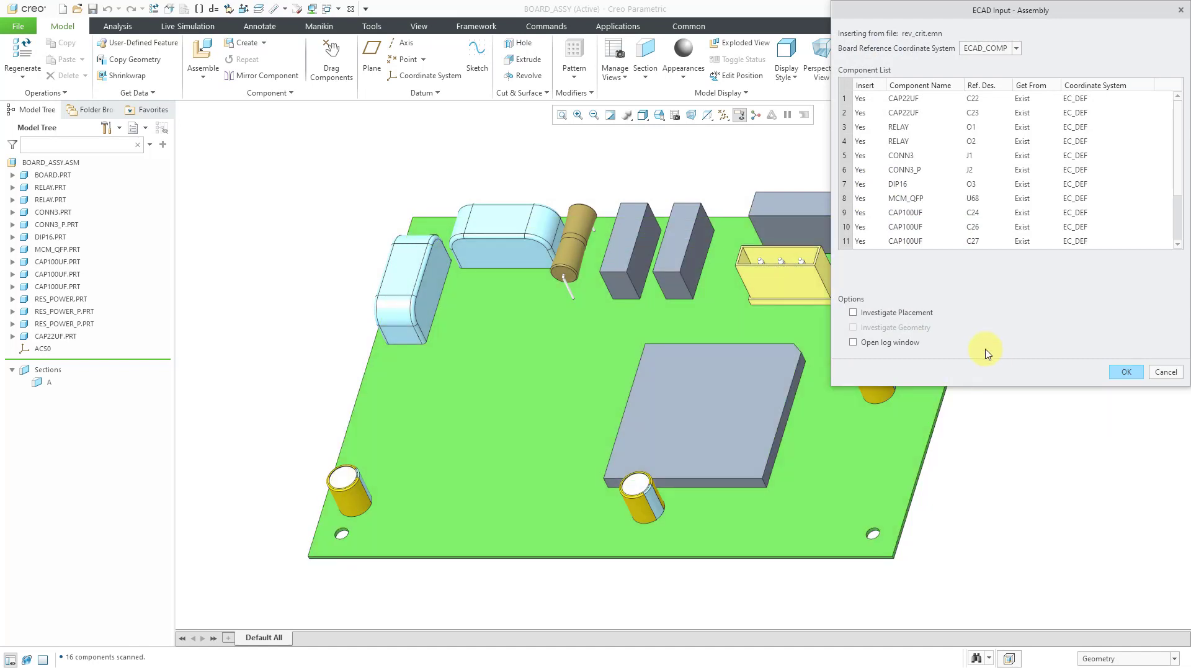
- Enable Investigate Placement and import the revised rev_crit.emp component library
left_click_drag(1175, 160, 1173, 124)
left_click(854, 313)
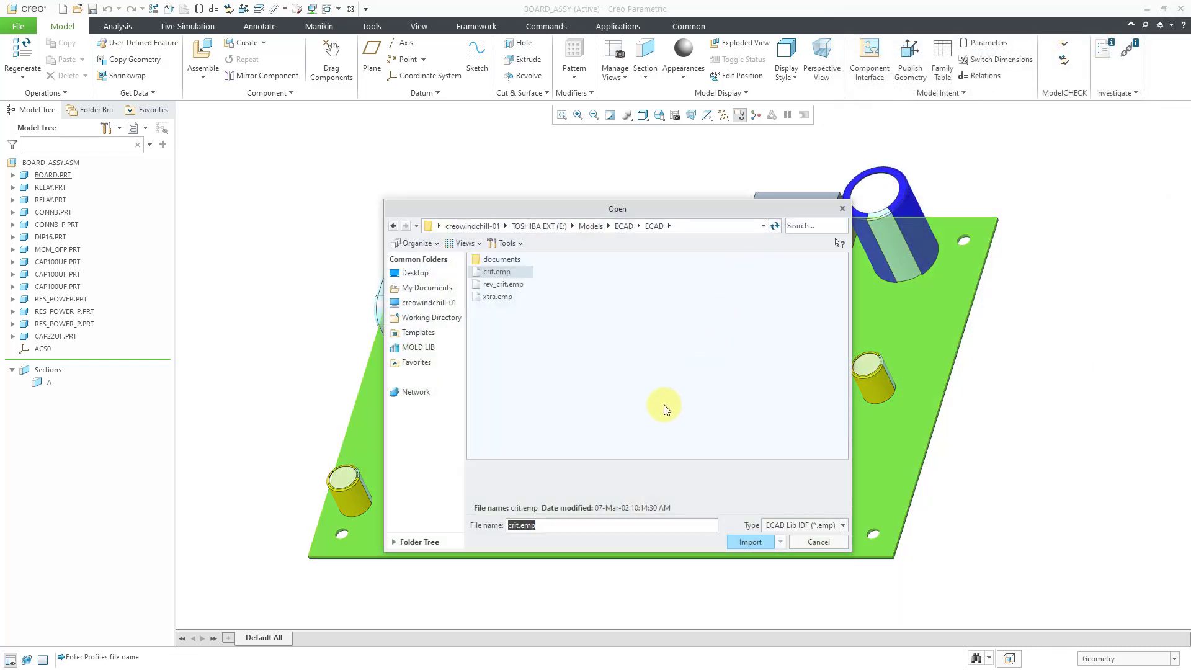
left_click(507, 284)
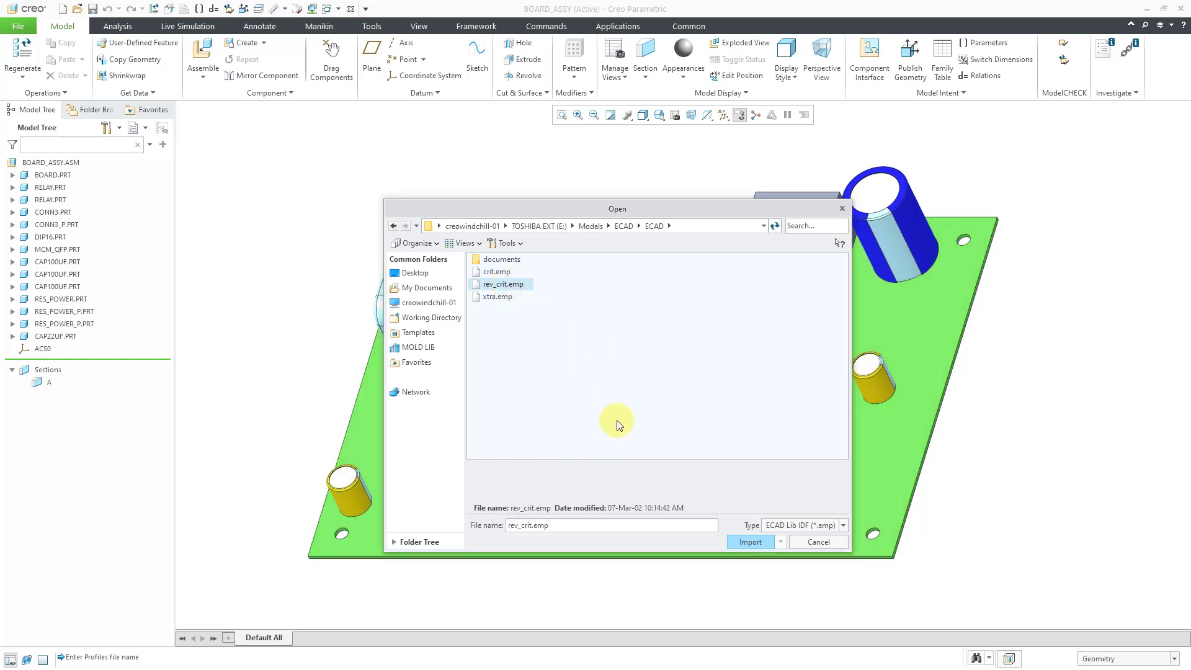
left_click(750, 542)
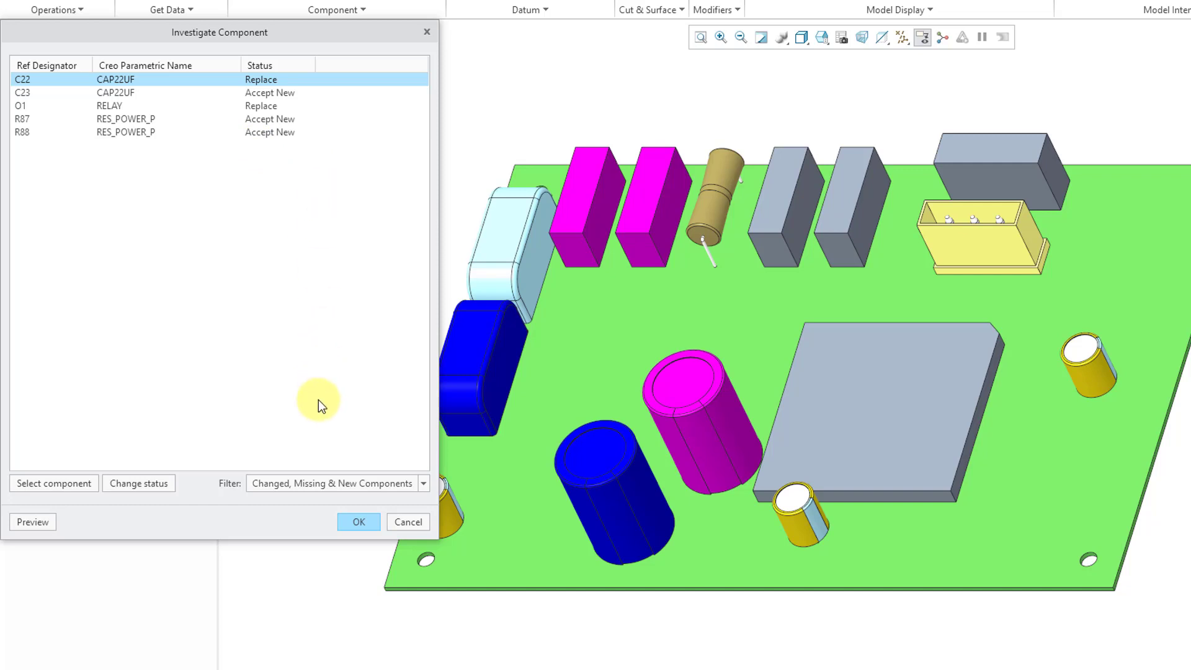
left_click(362, 488)
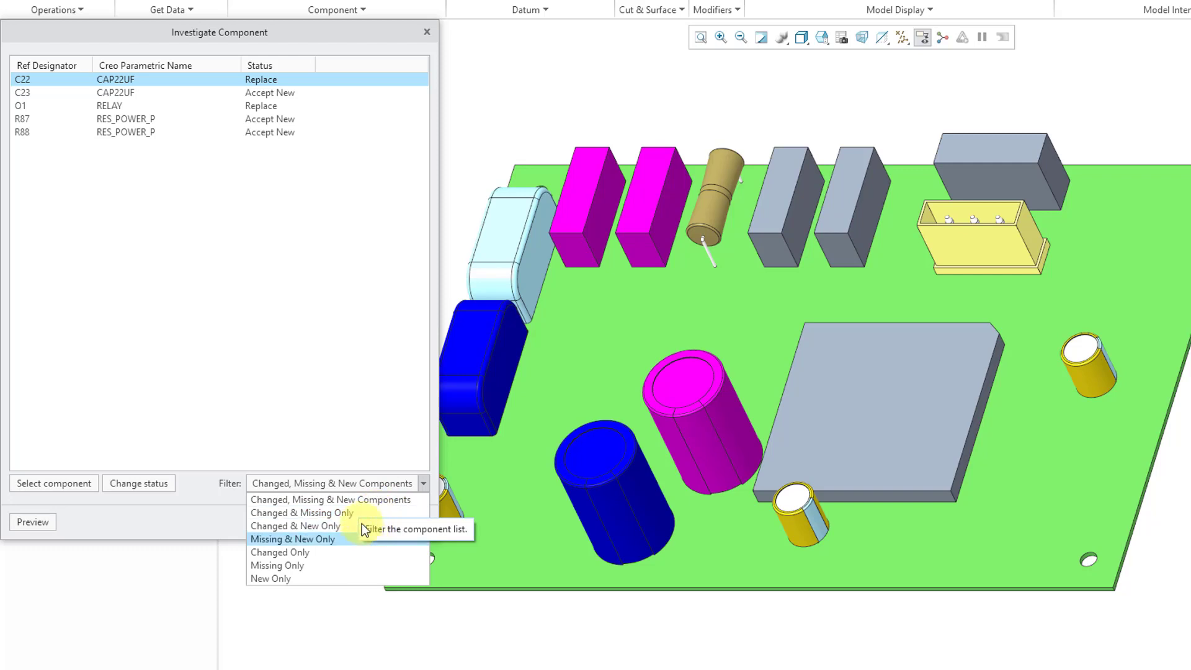
left_click(297, 349)
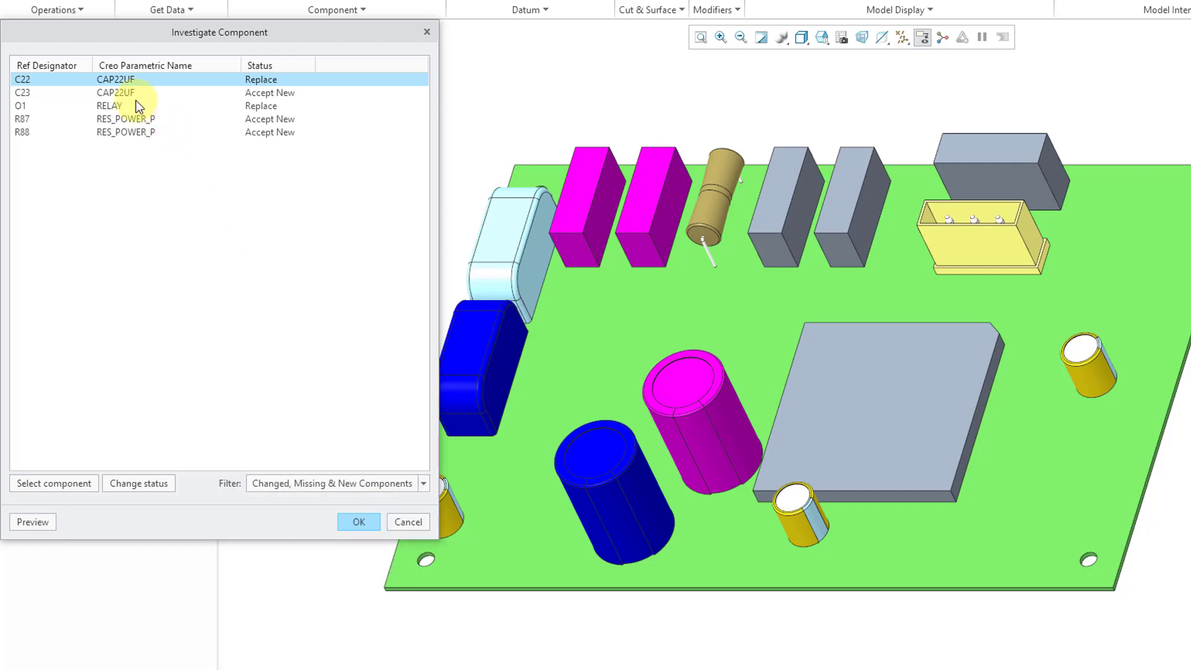
double_click(120, 80)
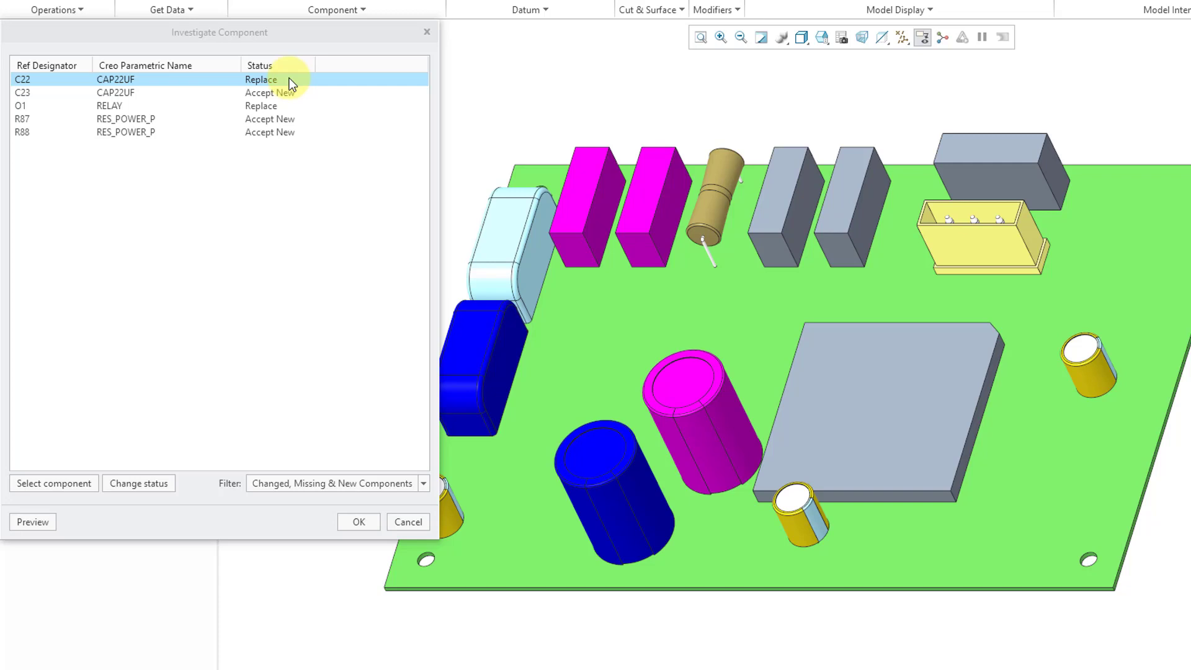
left_click(137, 485)
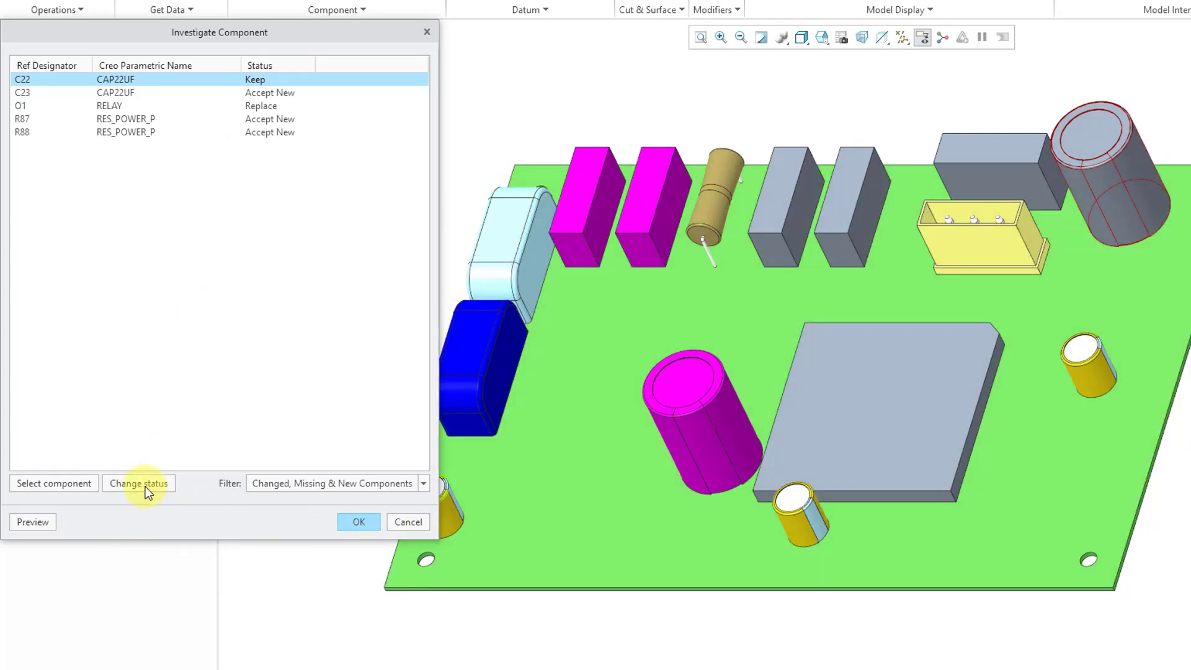
left_click(145, 486)
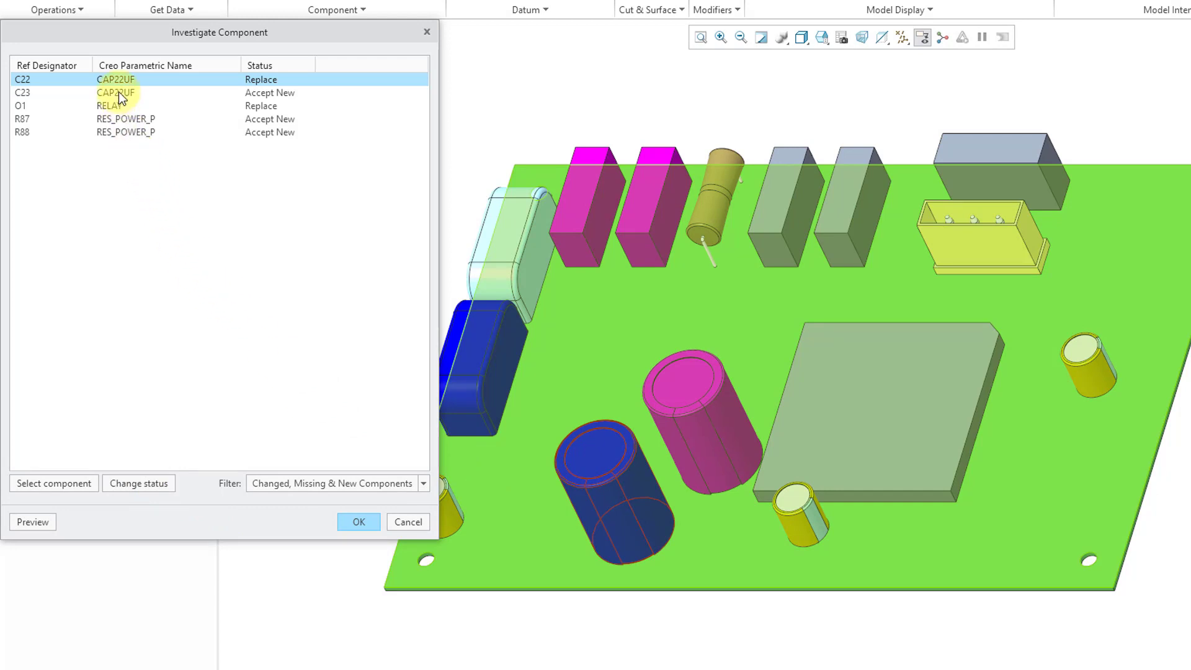
left_click(118, 92)
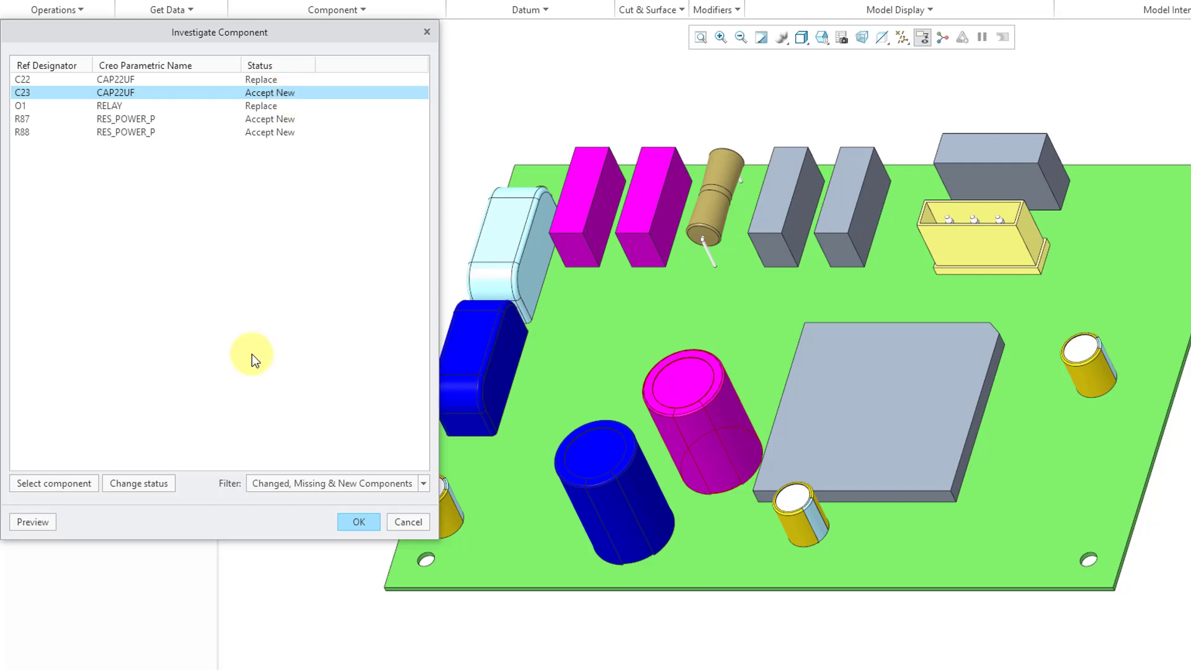
left_click(154, 483)
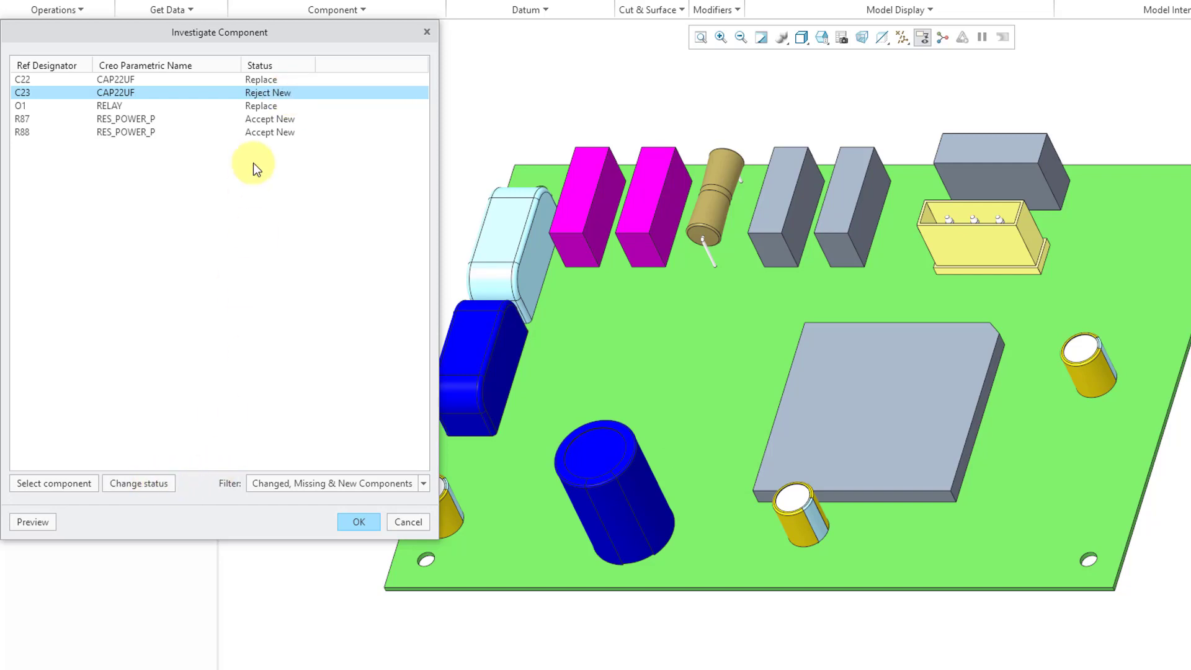
left_click(152, 484)
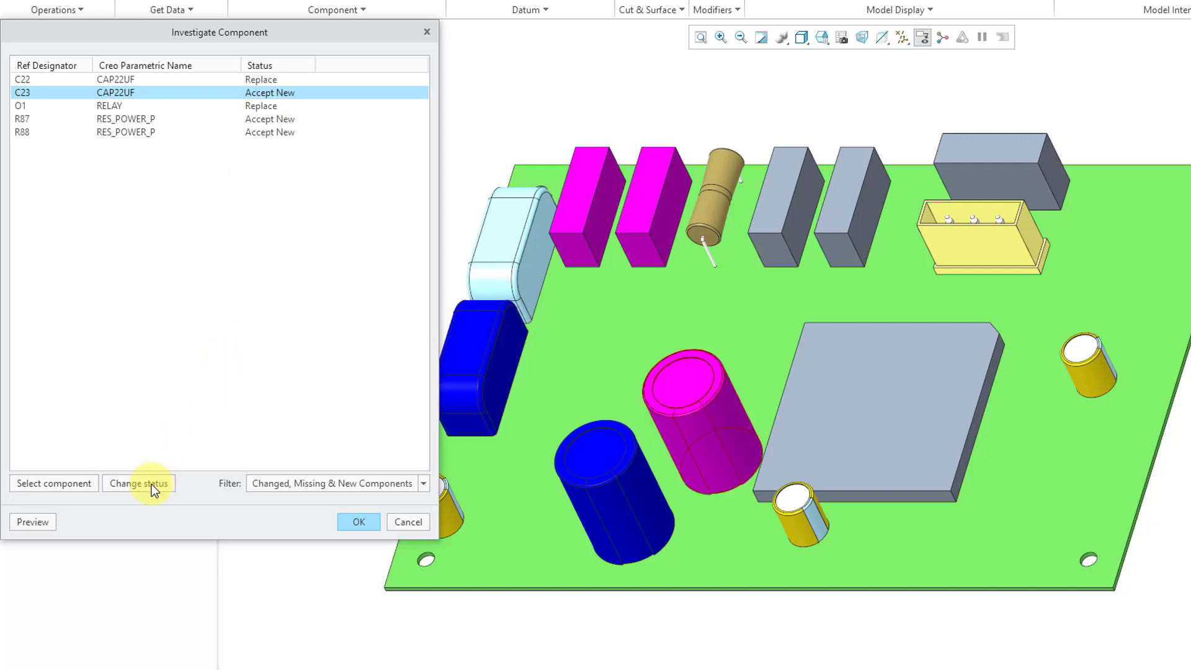
- Review relay O1, trying Keep and then leaving it set to Replace
left_click(110, 107)
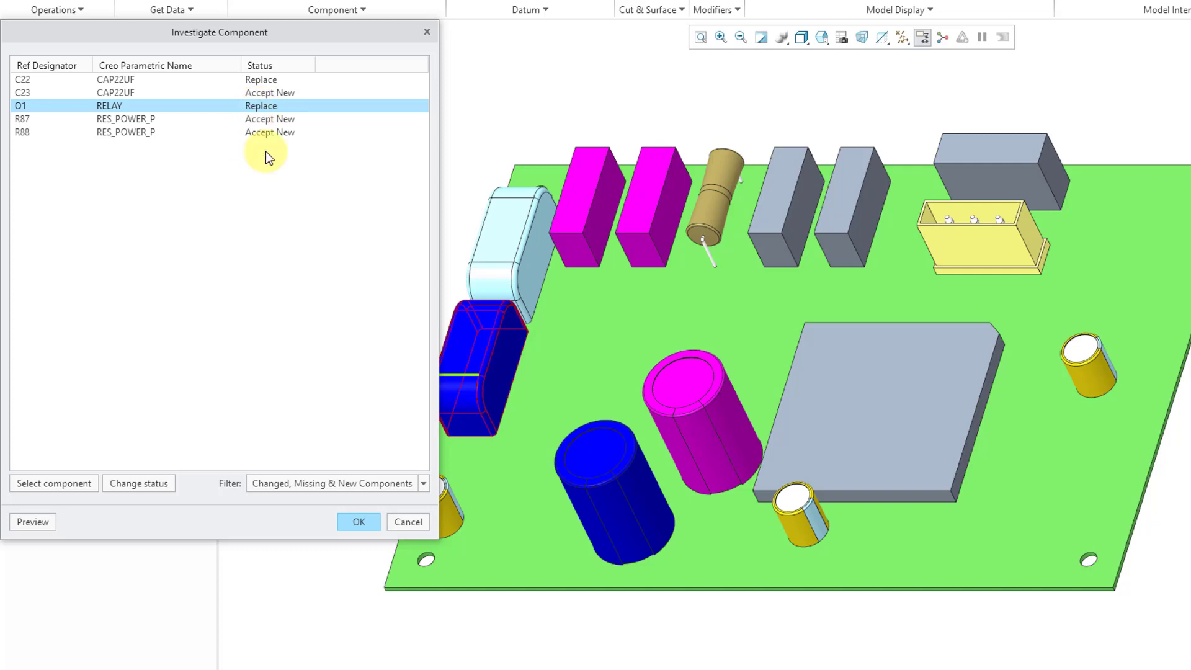
left_click(151, 483)
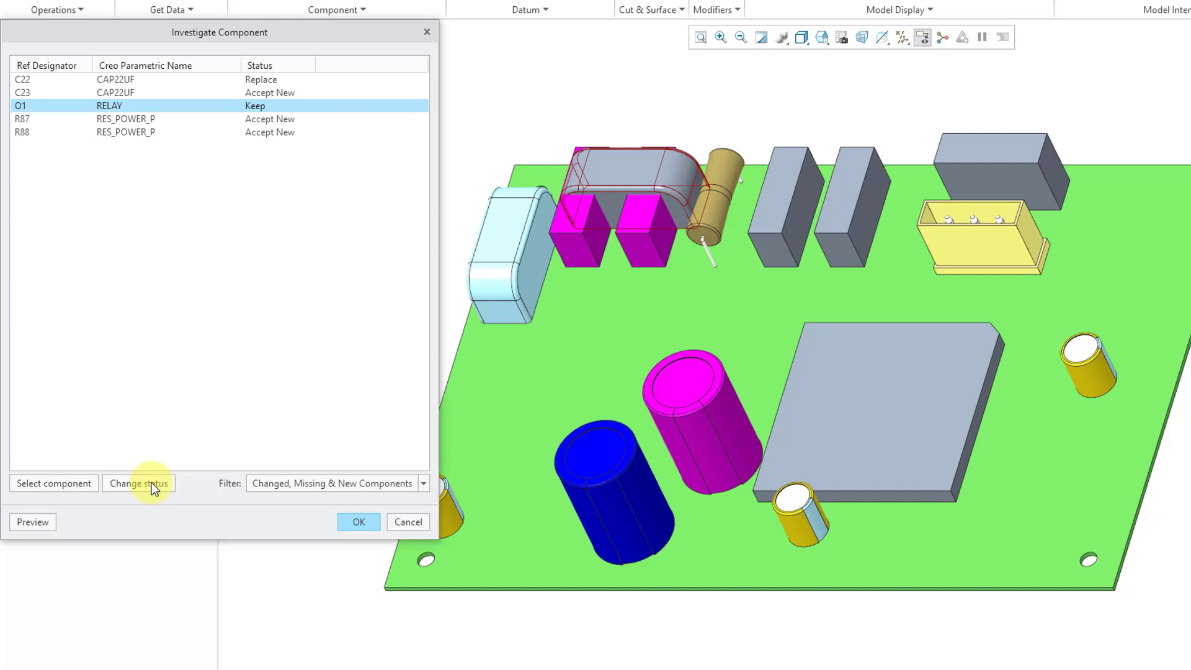
left_click(151, 483)
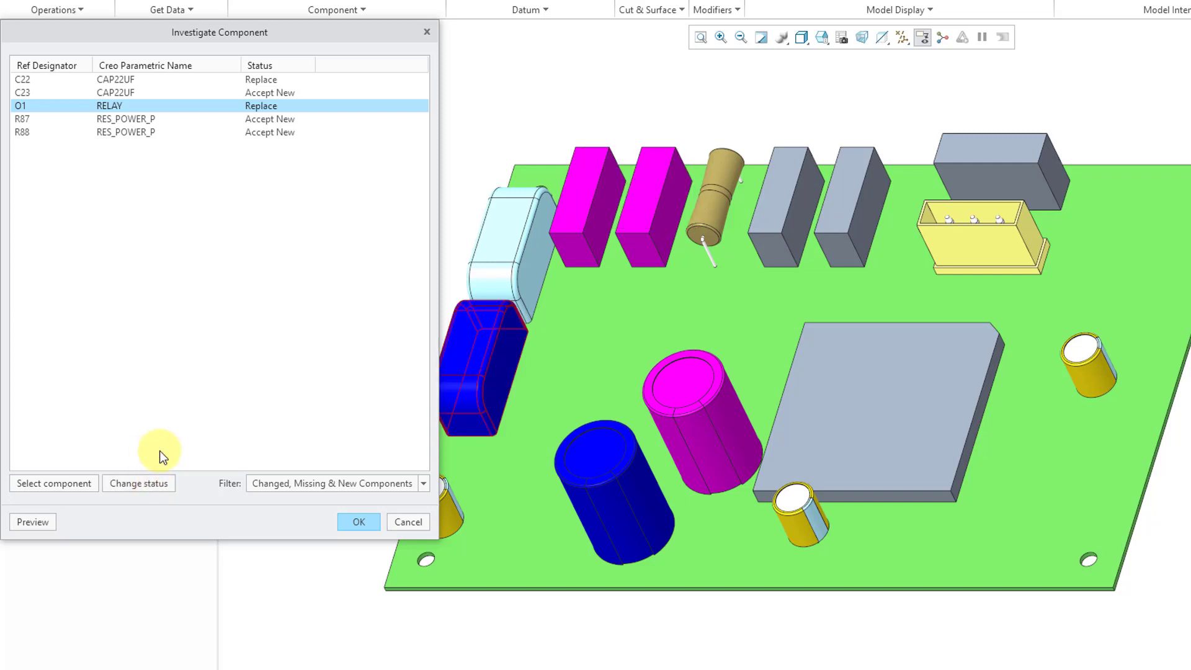
- Review resistors R87 and R88, keep R88 on Accept New, and apply the changes
left_click(116, 119)
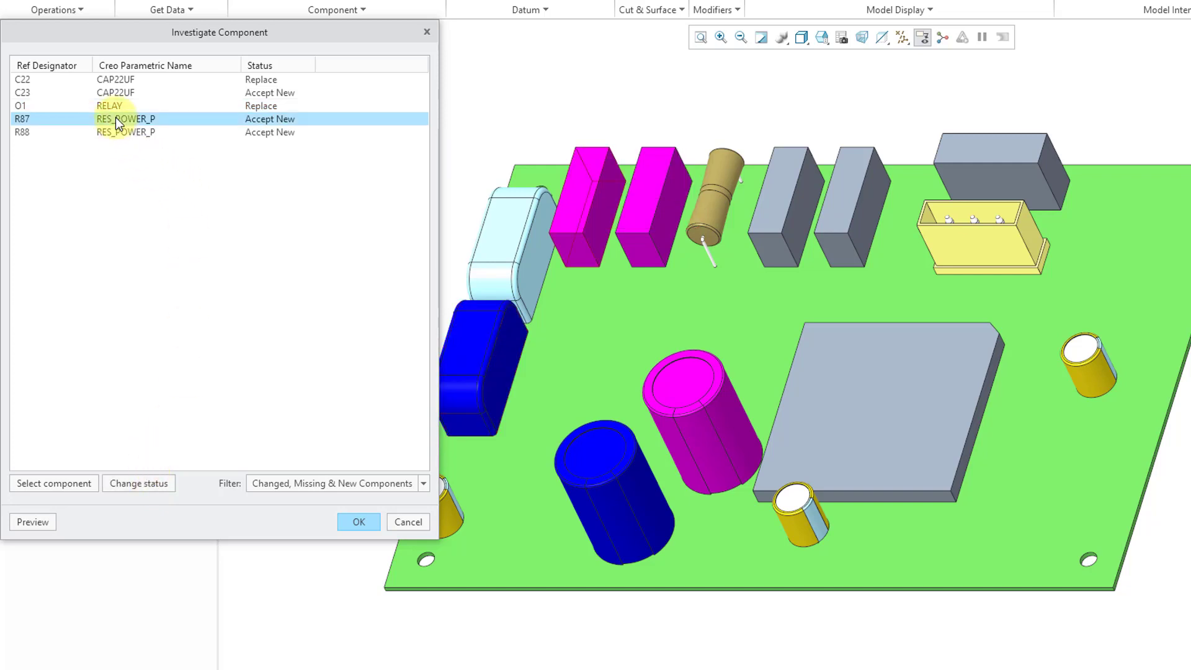
left_click(114, 135)
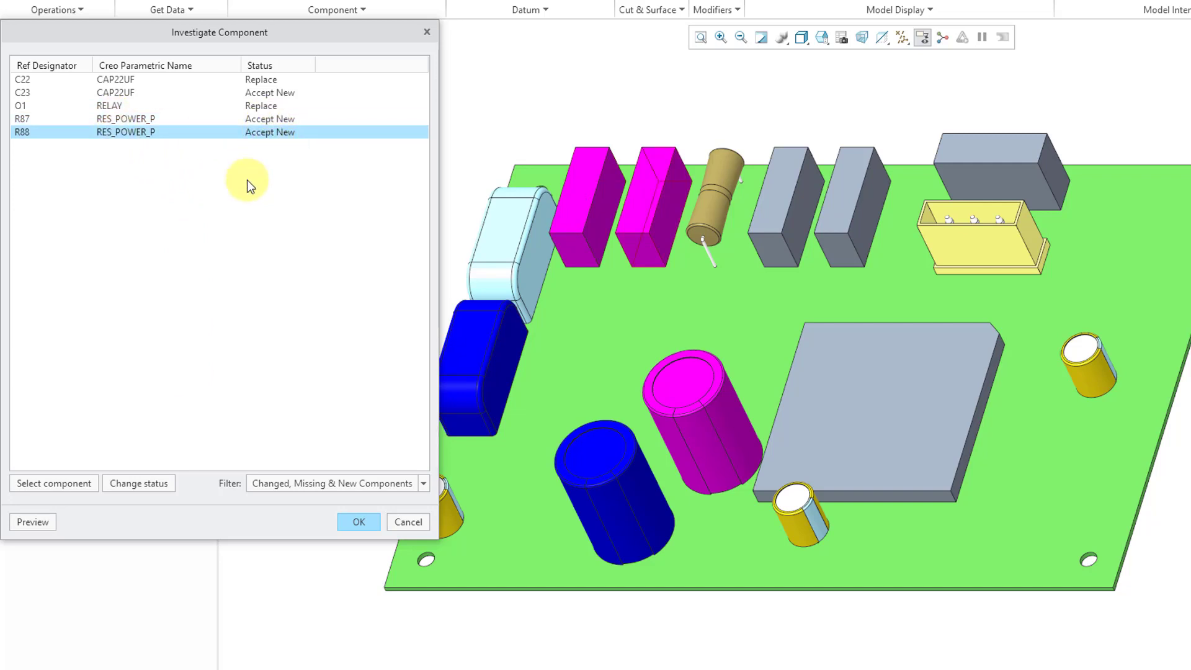
left_click(142, 486)
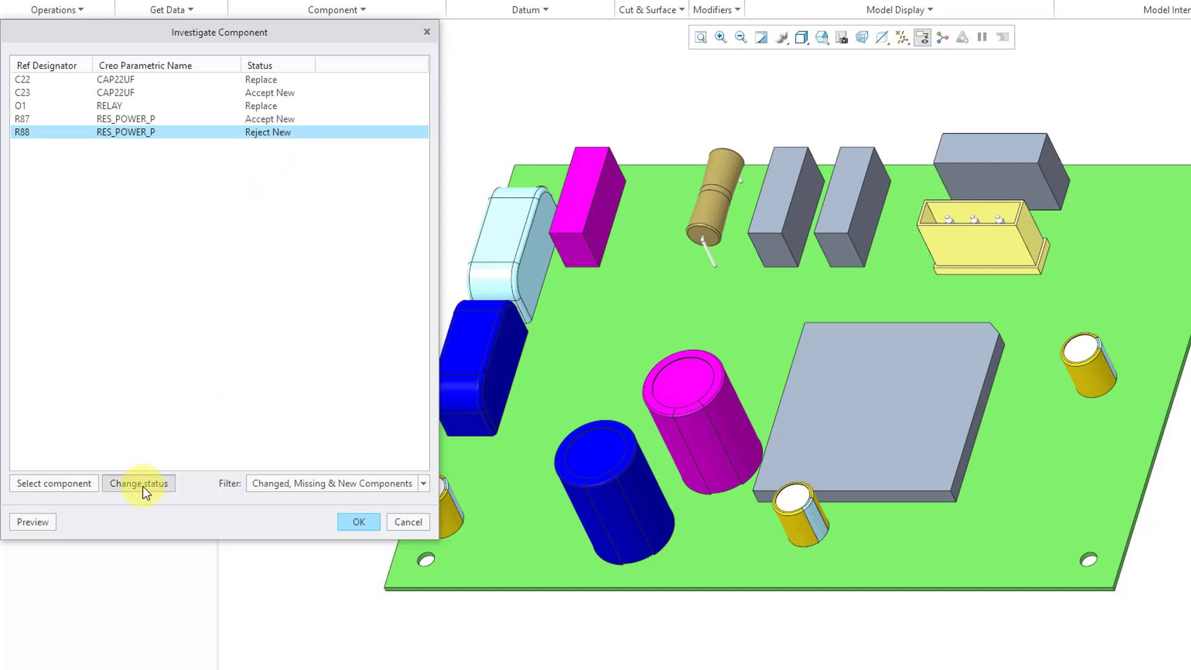
left_click(142, 487)
left_click(143, 486)
left_click(143, 486)
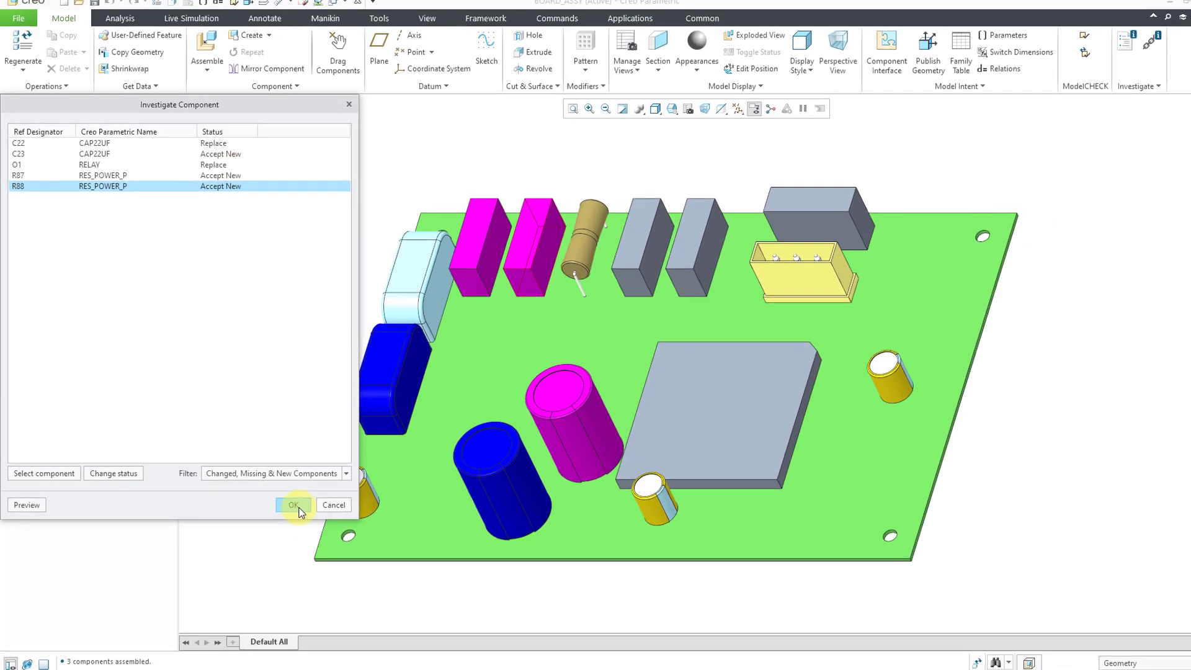
left_click(349, 520)
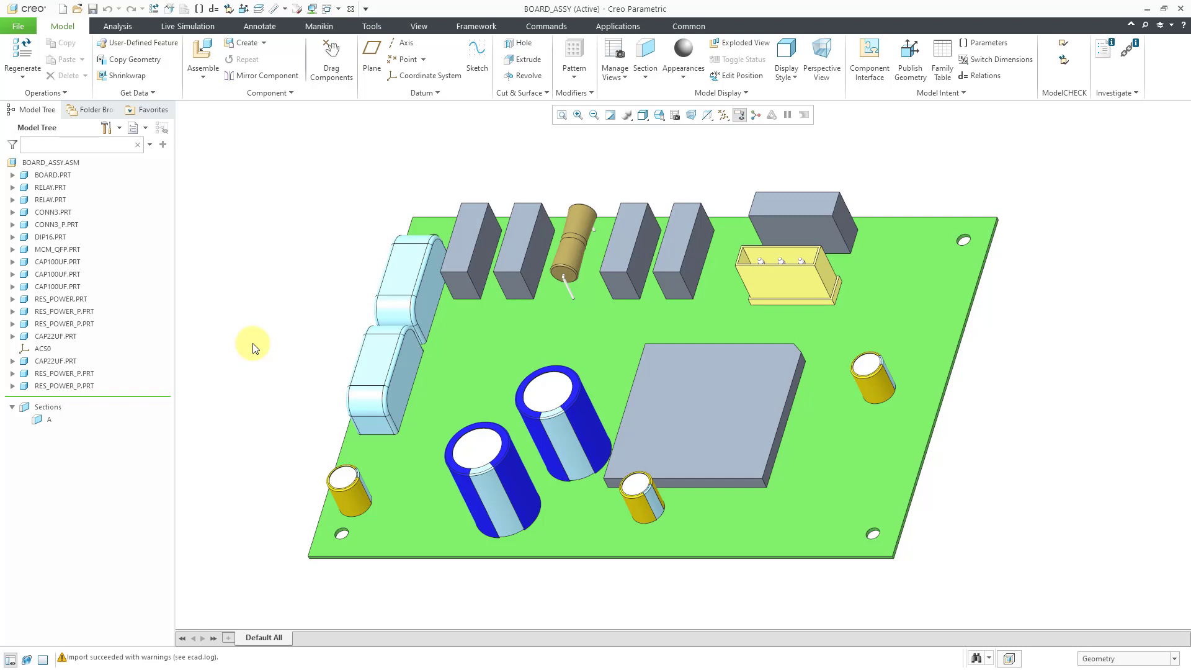
- Start an ECAD import of the xtra.emn board file
left_click(139, 94)
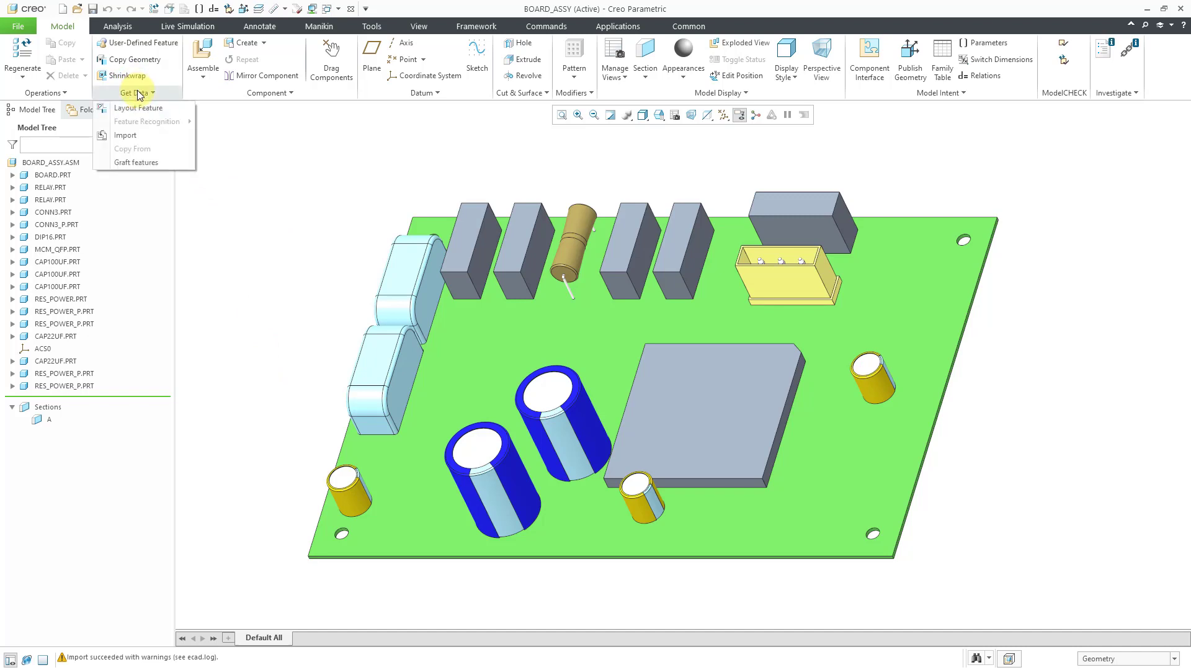
left_click(134, 136)
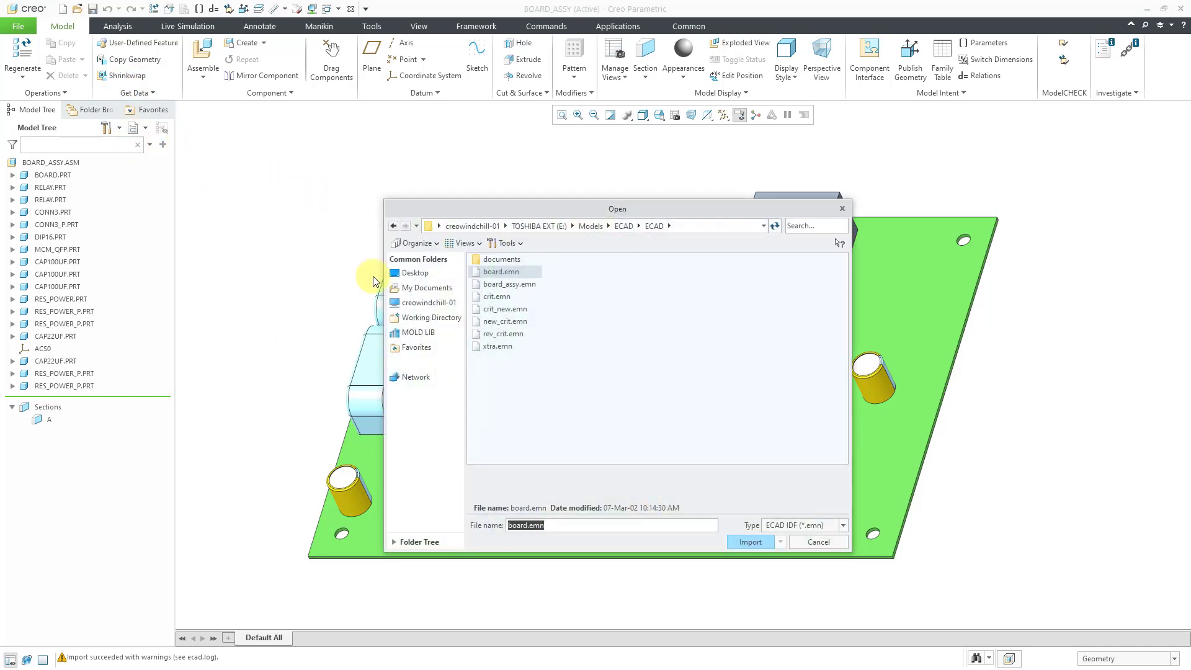
double_click(497, 346)
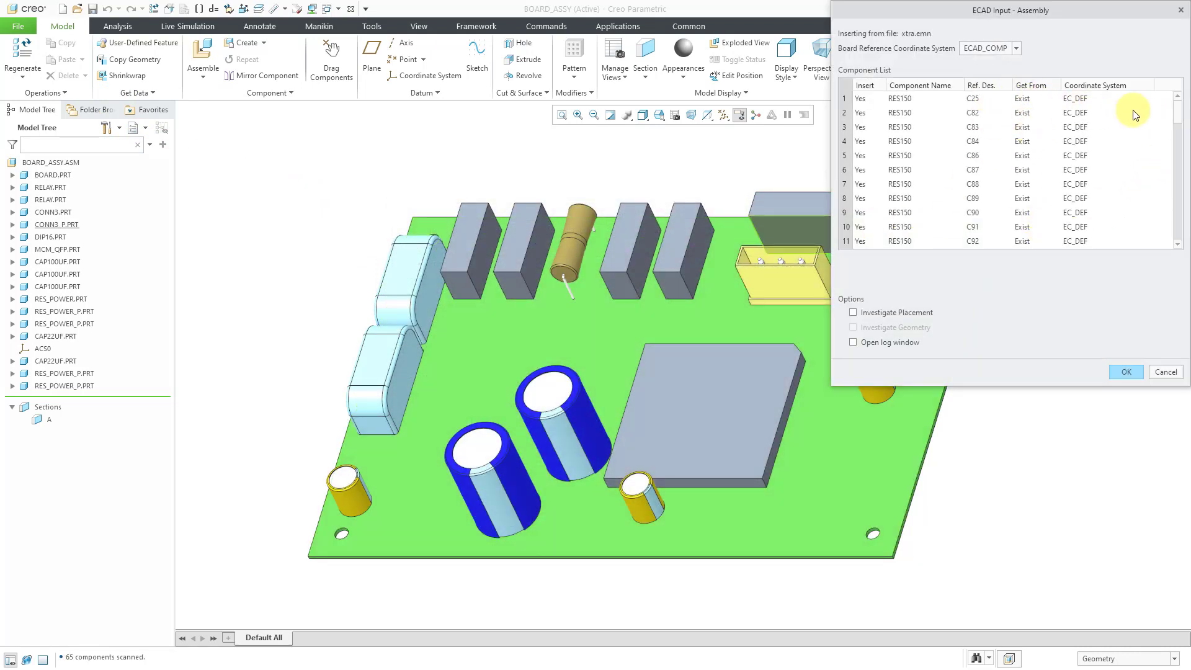
- Enable Investigate Placement and Investigate Geometry, then load the xtra.emp library
left_click_drag(1179, 112, 1167, 234)
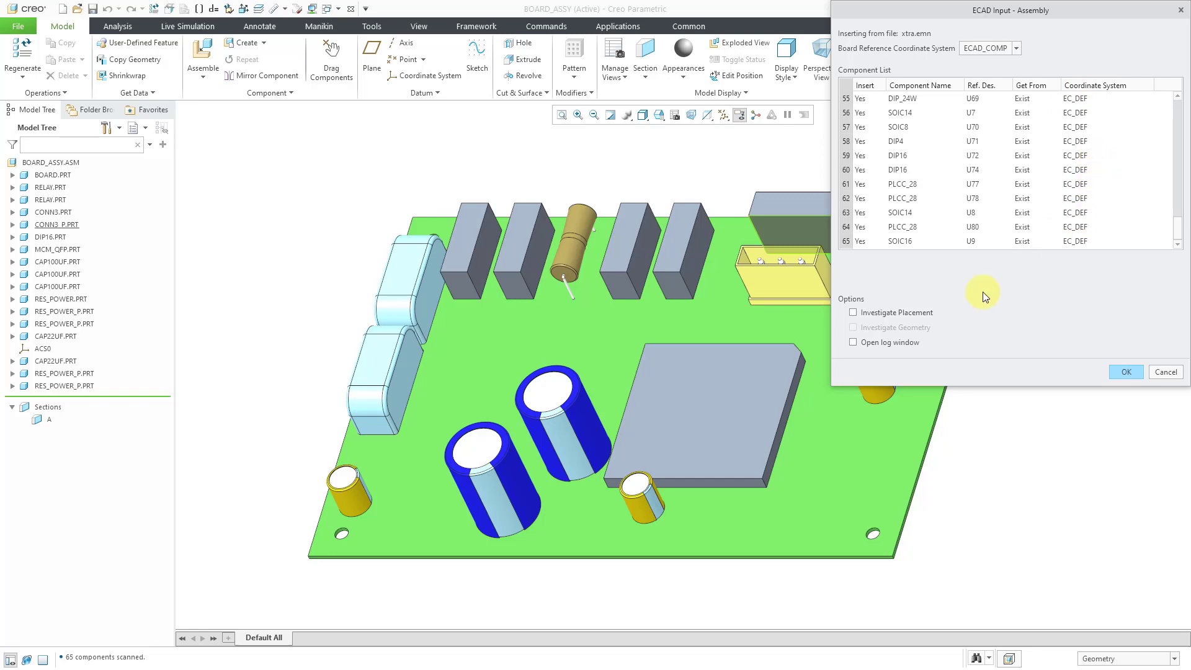
left_click(854, 312)
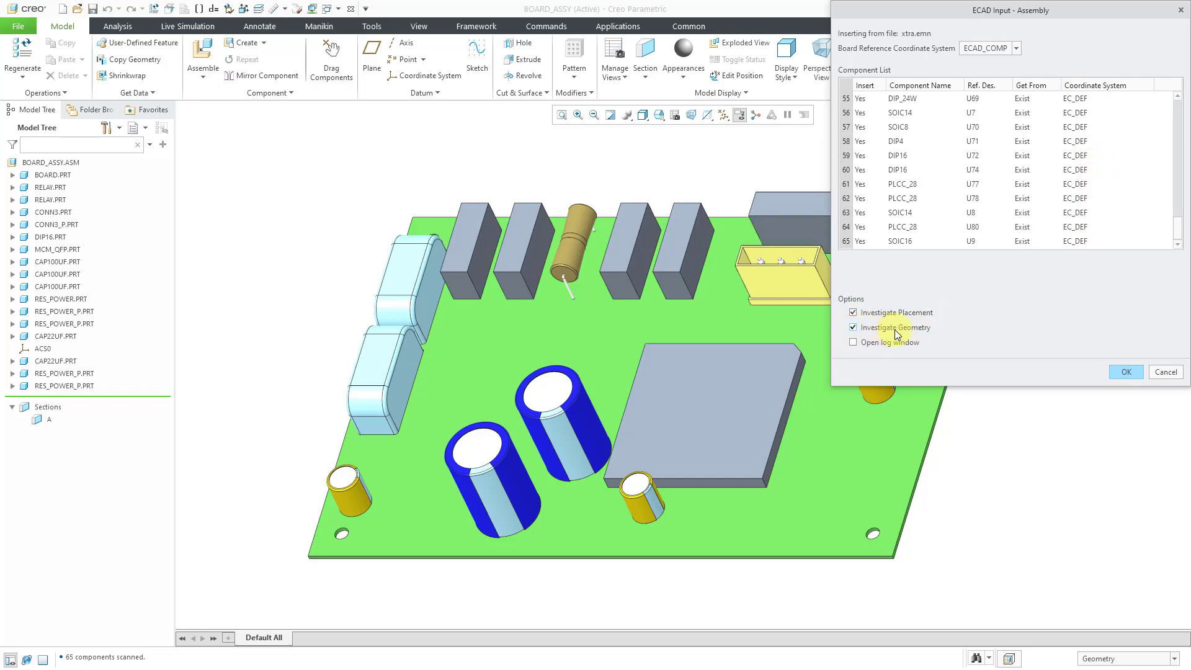
left_click(853, 327)
left_click(1126, 372)
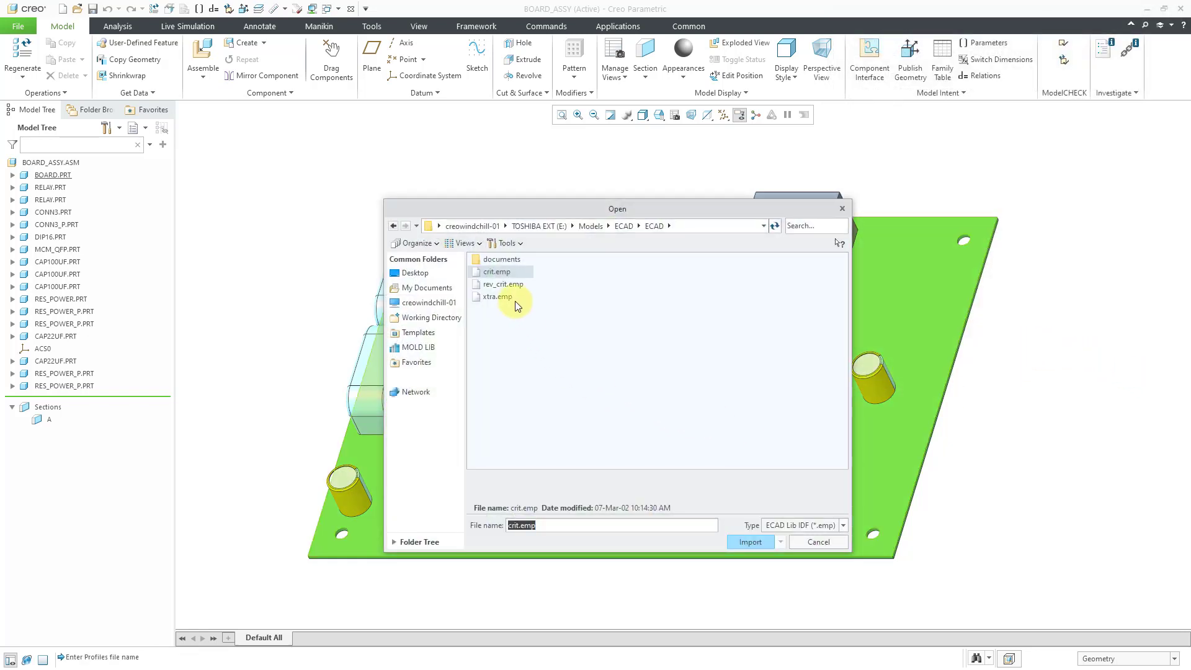
double_click(503, 299)
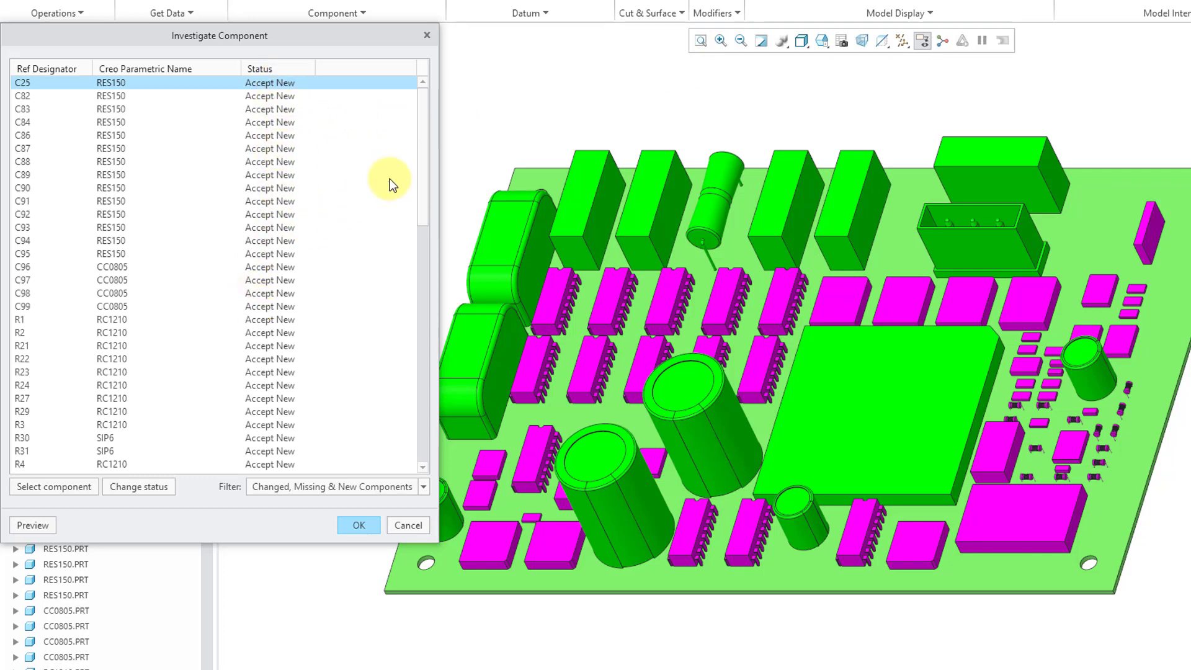
- Review component U70, toggling its status and returning it to Accept New
left_click_drag(423, 162, 406, 385)
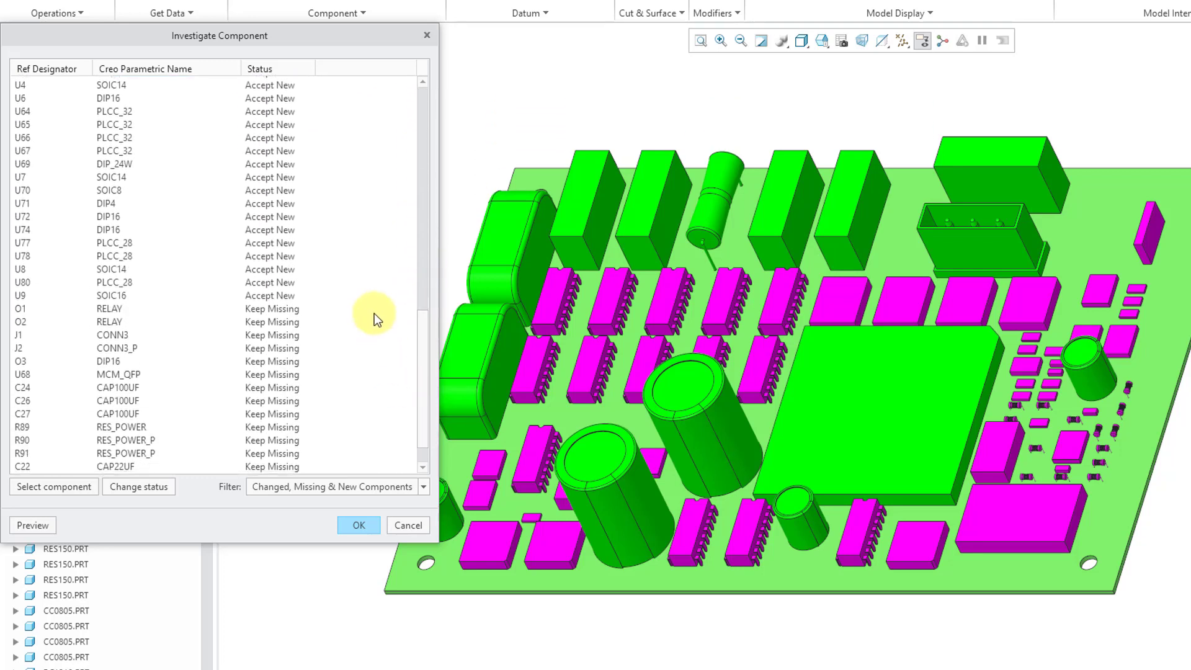
left_click(284, 192)
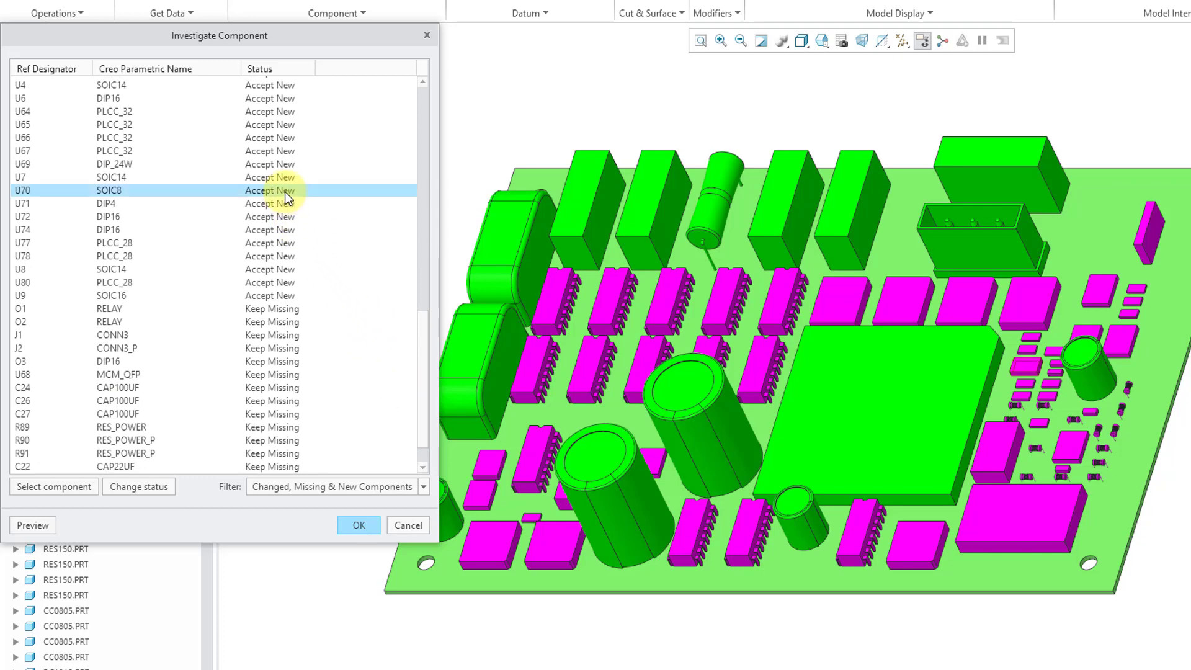
left_click(157, 486)
left_click(156, 486)
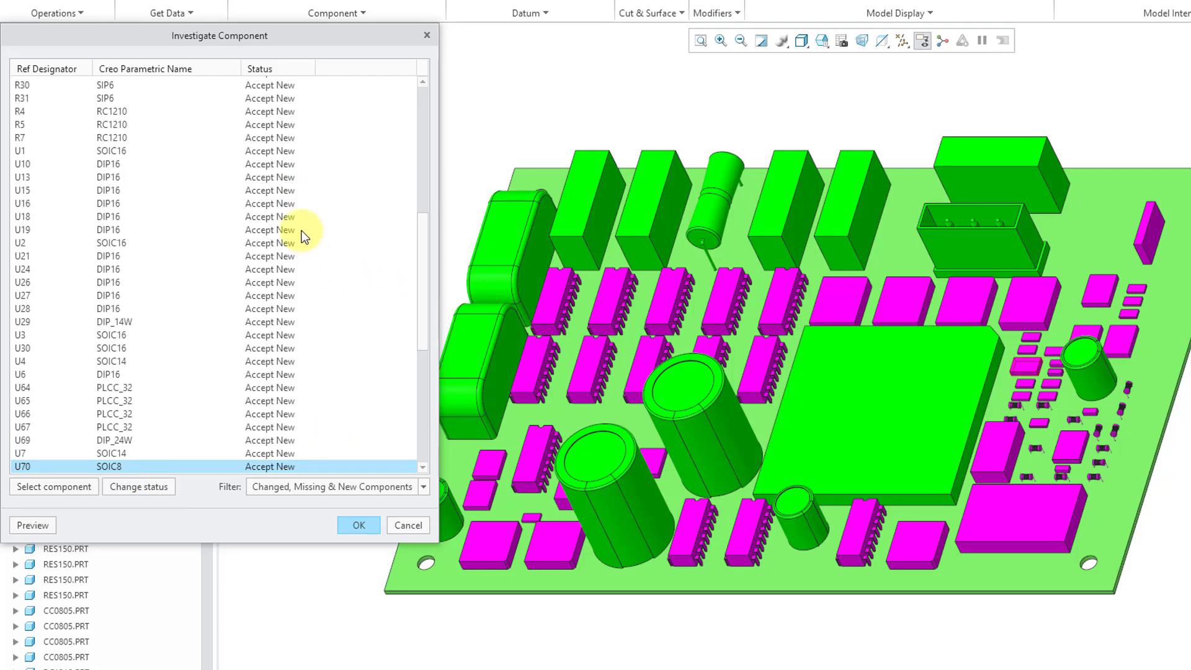
- Review capacitor C91 and resistors R22 and R7, cycling their import status
scroll(301, 234, "up", 6)
scroll(301, 235, "up", 1)
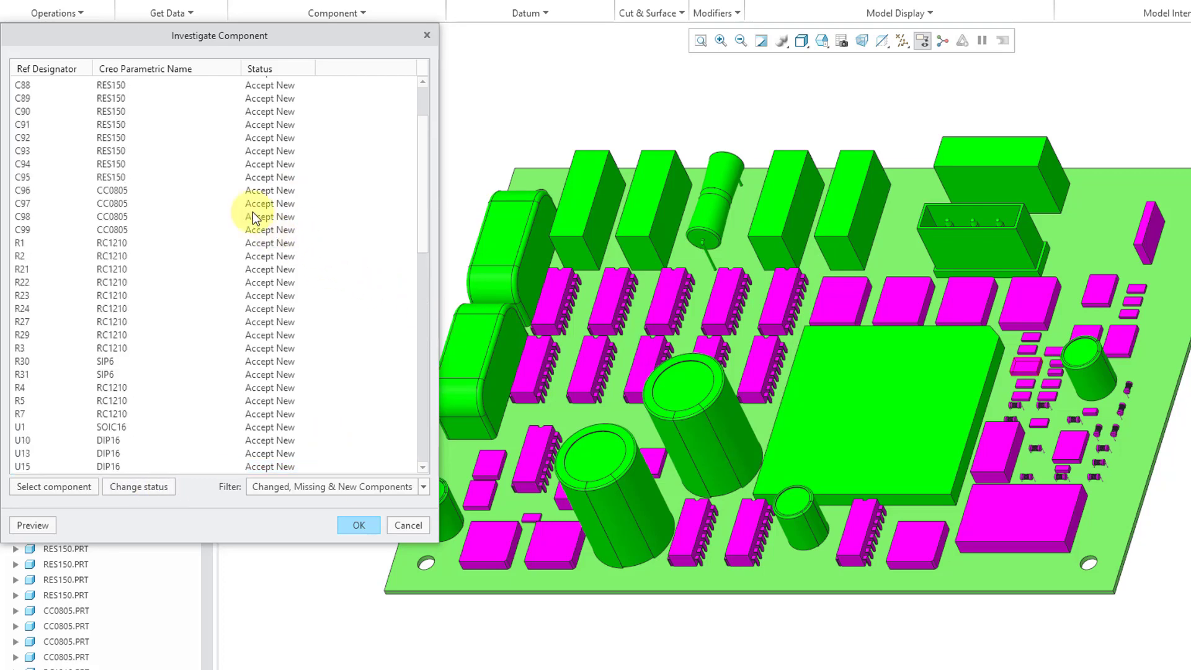
left_click(115, 125)
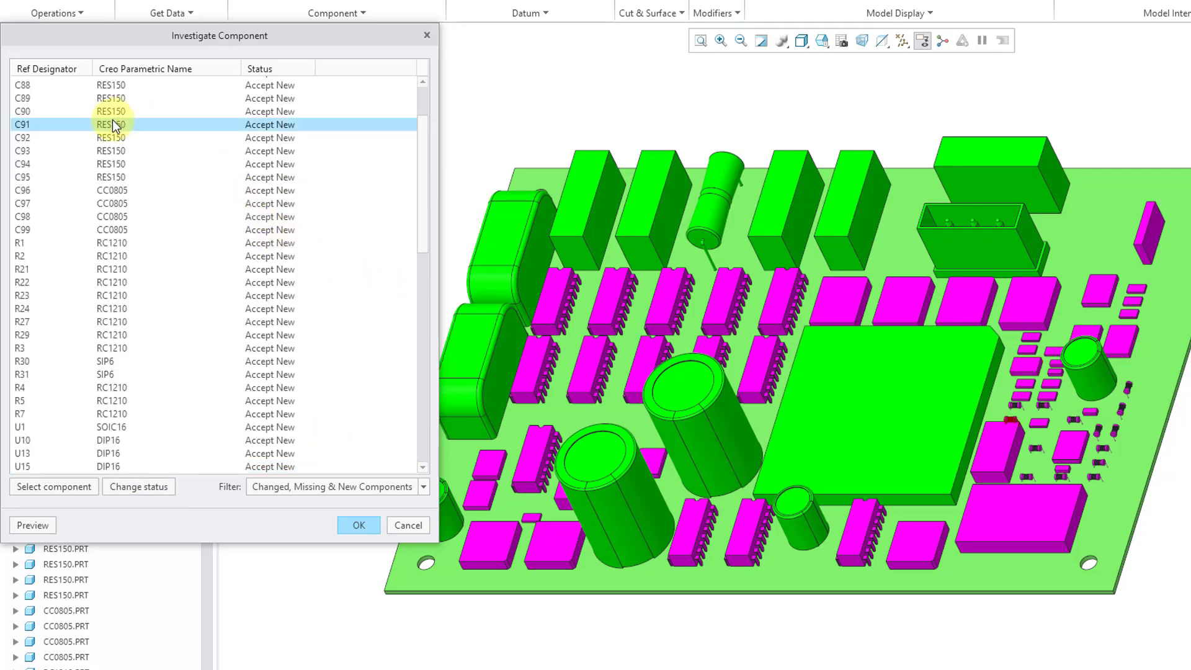
left_click(156, 490)
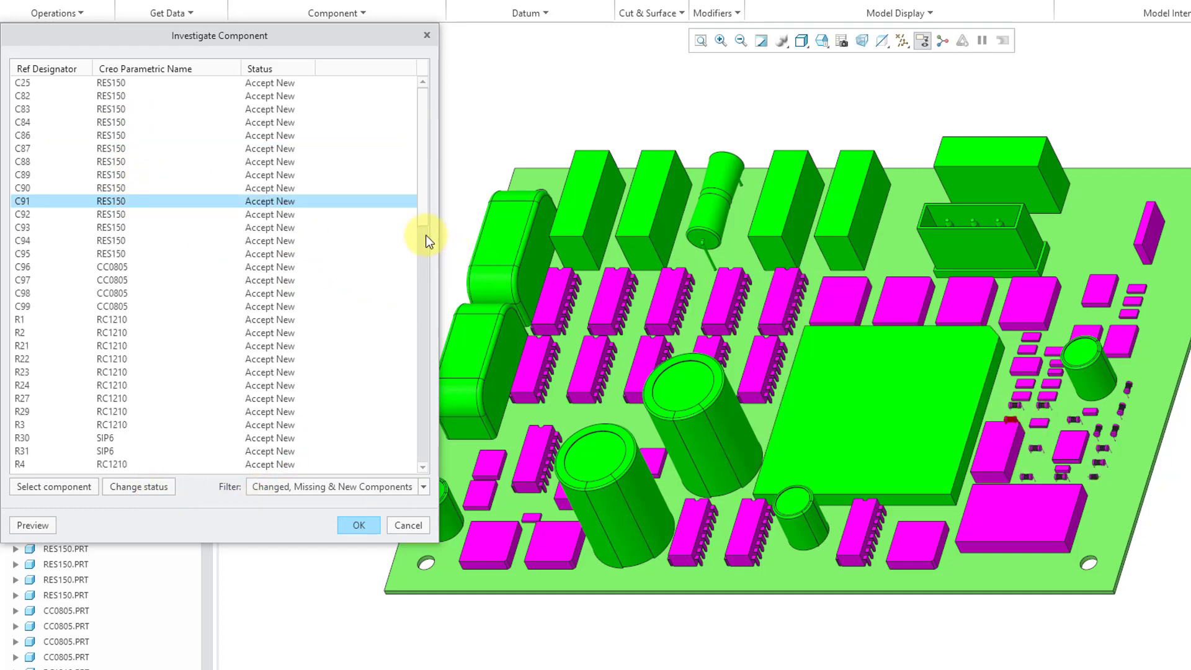
left_click(113, 363)
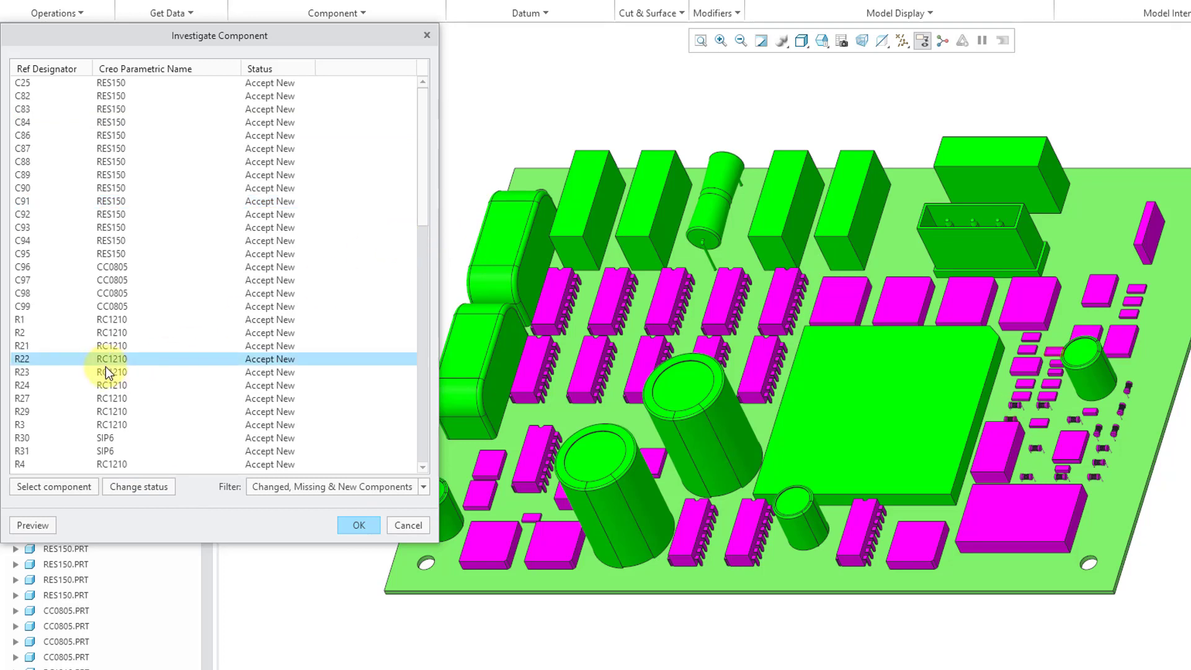
left_click(142, 490)
left_click_drag(428, 155, 422, 222)
scroll(412, 248, "down", 4)
left_click(102, 223)
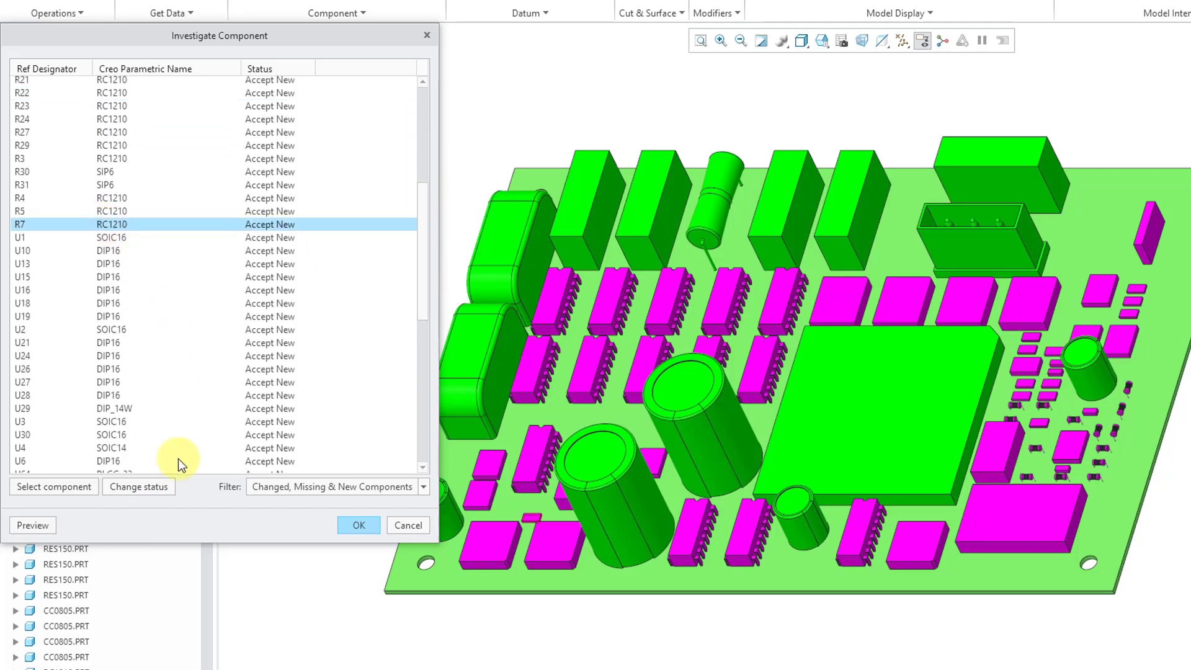
left_click(152, 488)
left_click(148, 489)
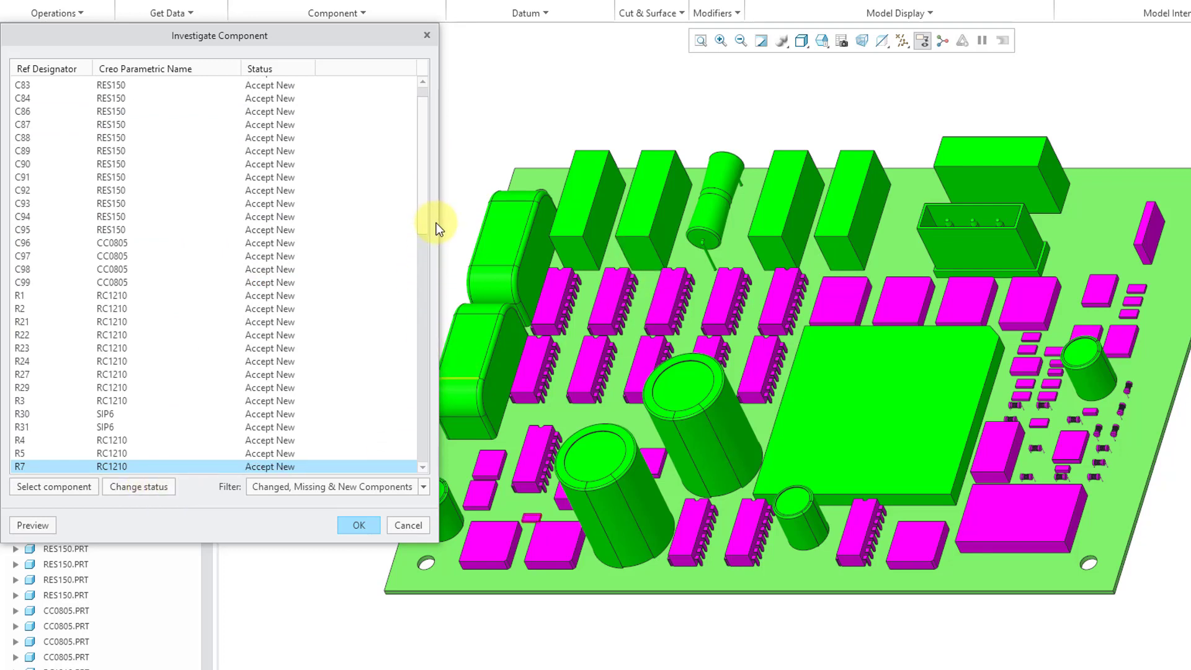
left_click_drag(426, 210, 404, 437)
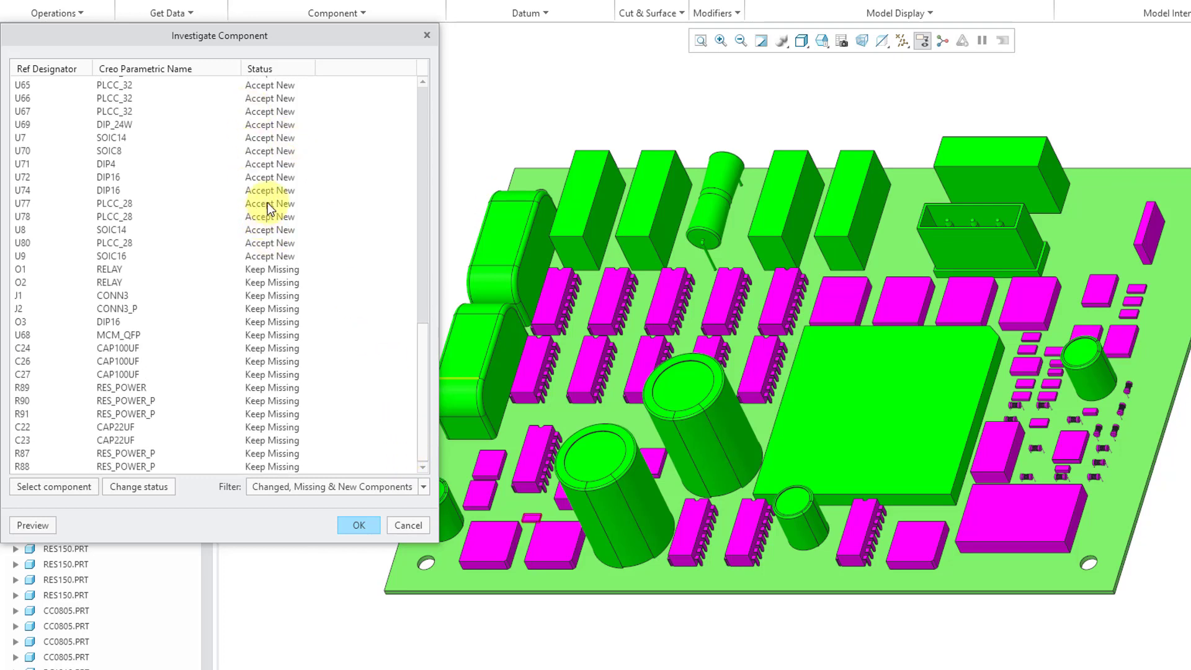
left_click(134, 204)
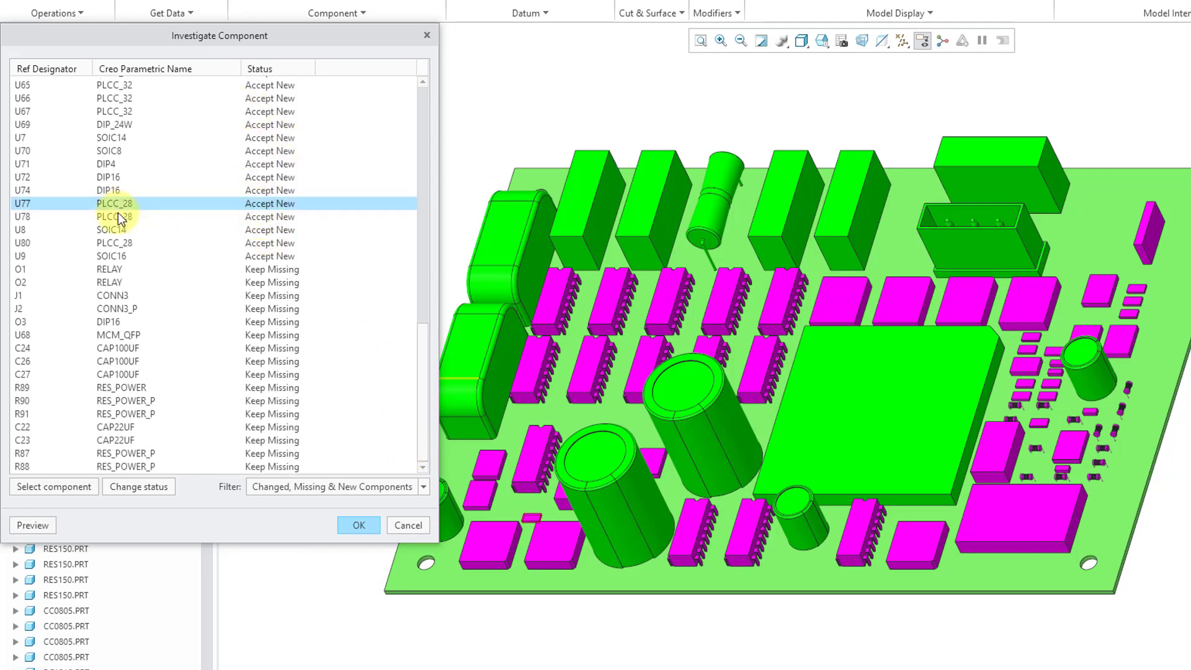
left_click(141, 486)
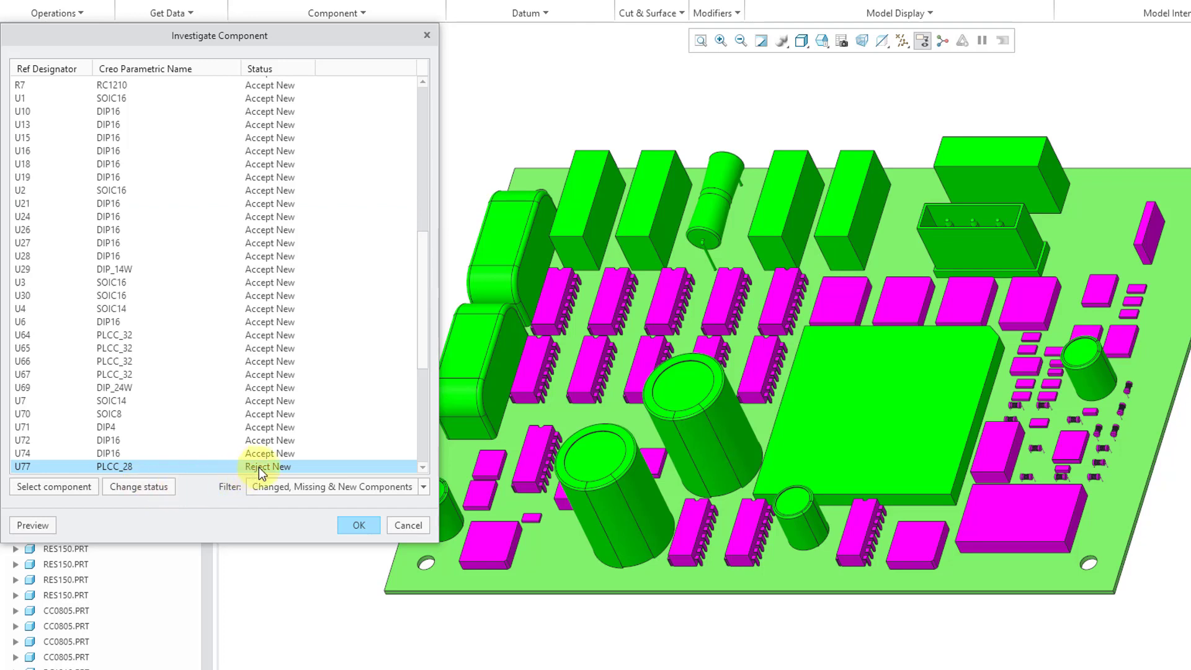
left_click(137, 490)
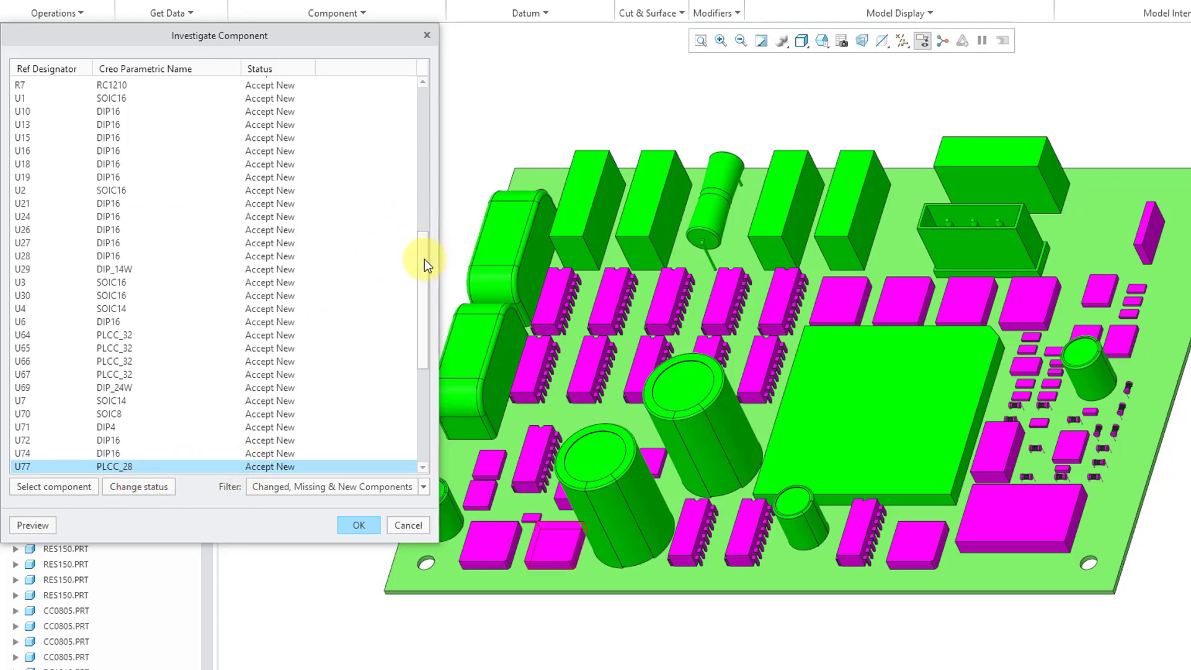
scroll(419, 255, "down", 7)
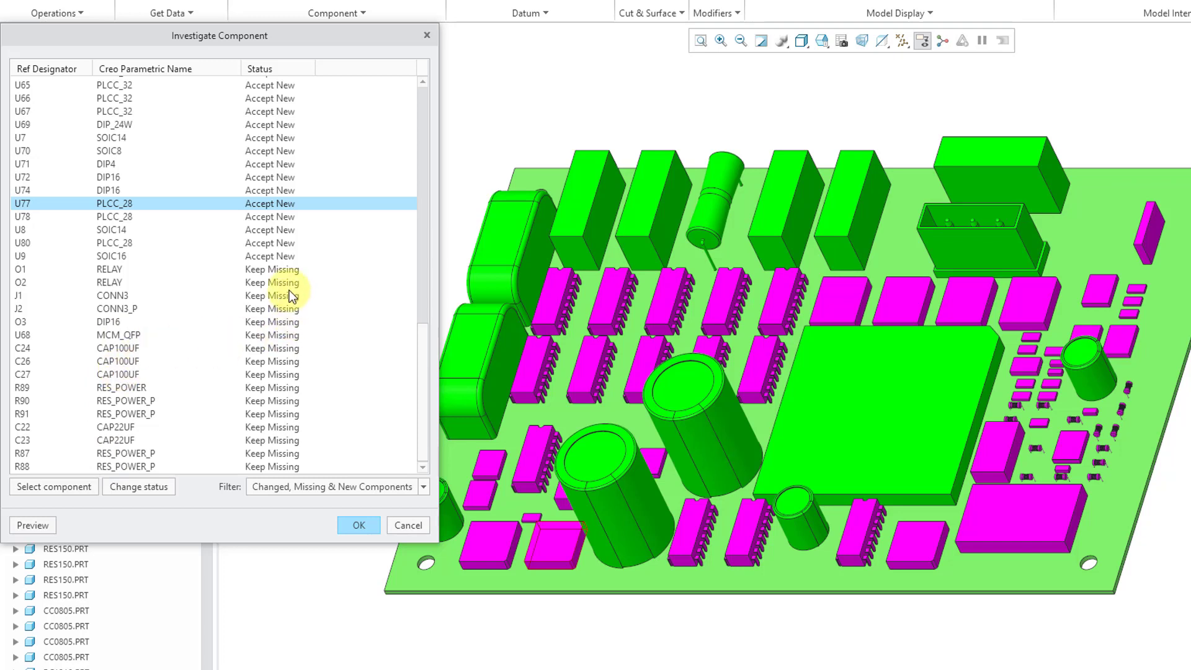
left_click(113, 271)
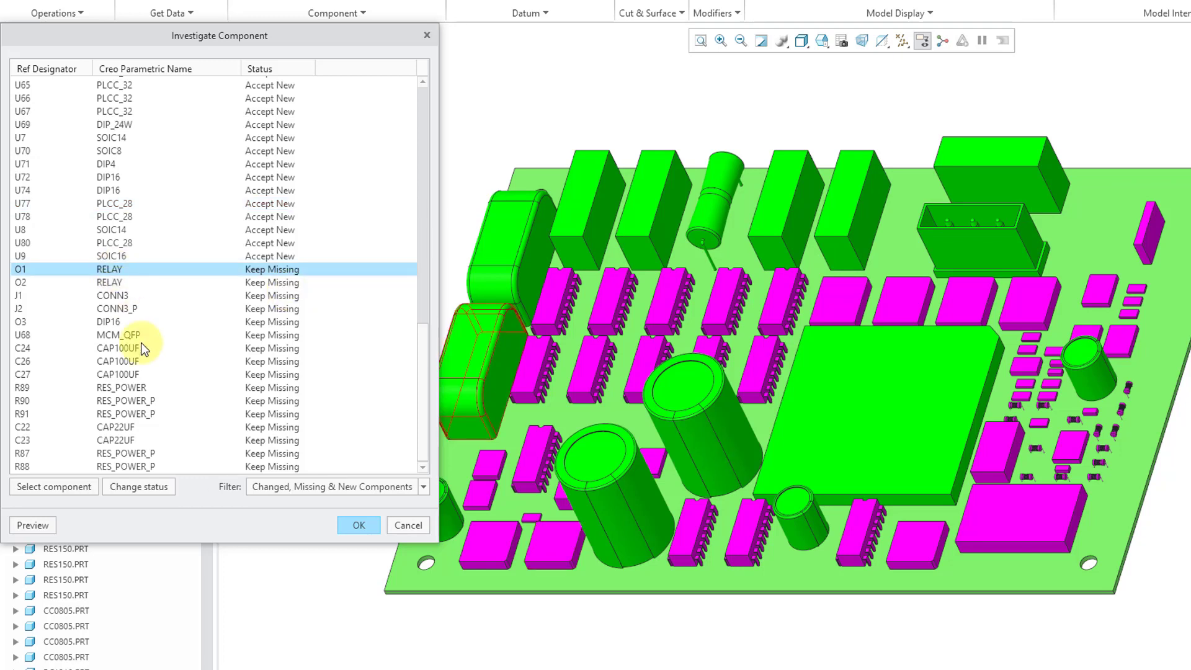
left_click(152, 487)
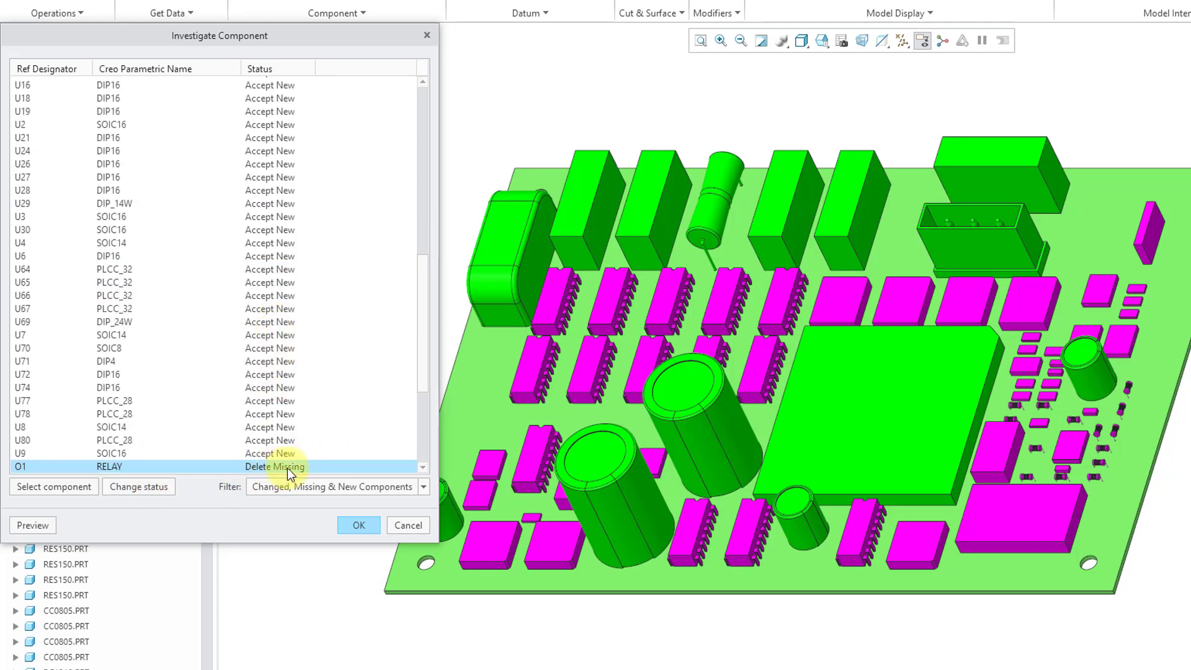
left_click(161, 486)
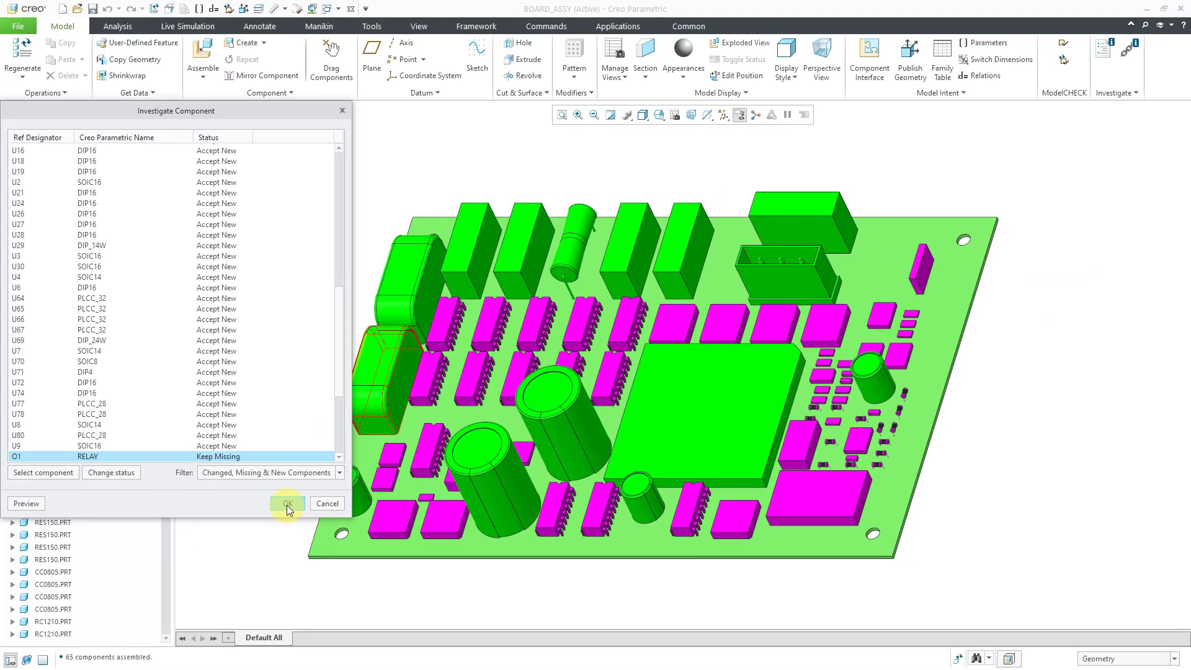
- Confirm the component review to finish importing the xtra parts onto the board
left_click(286, 504)
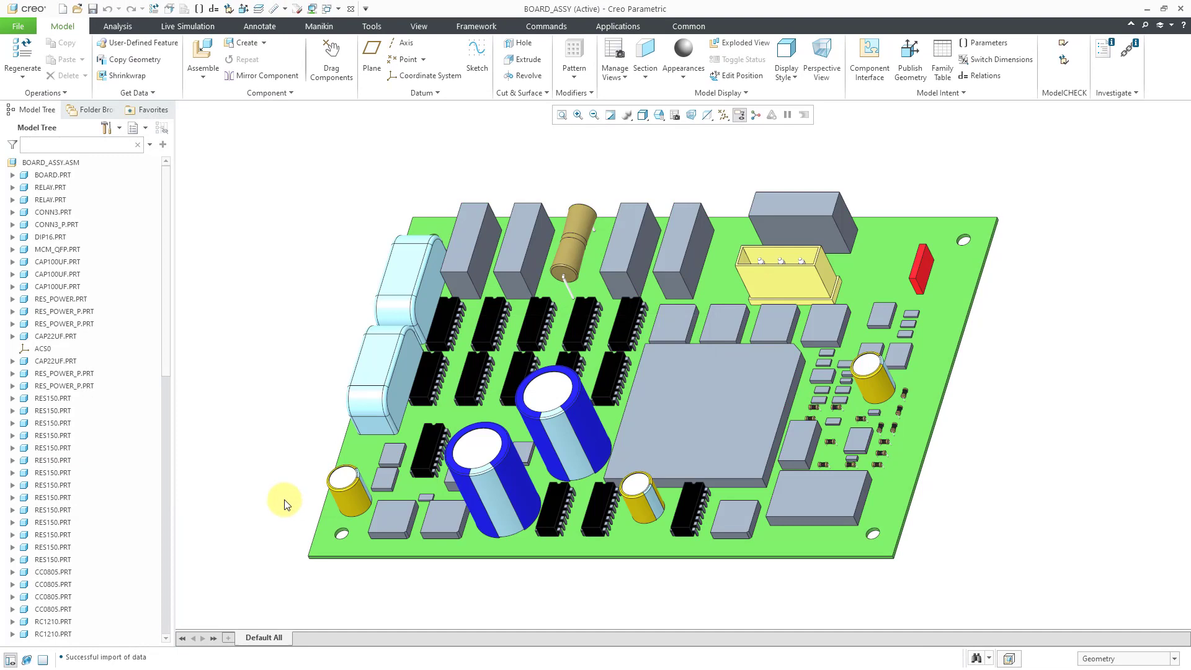